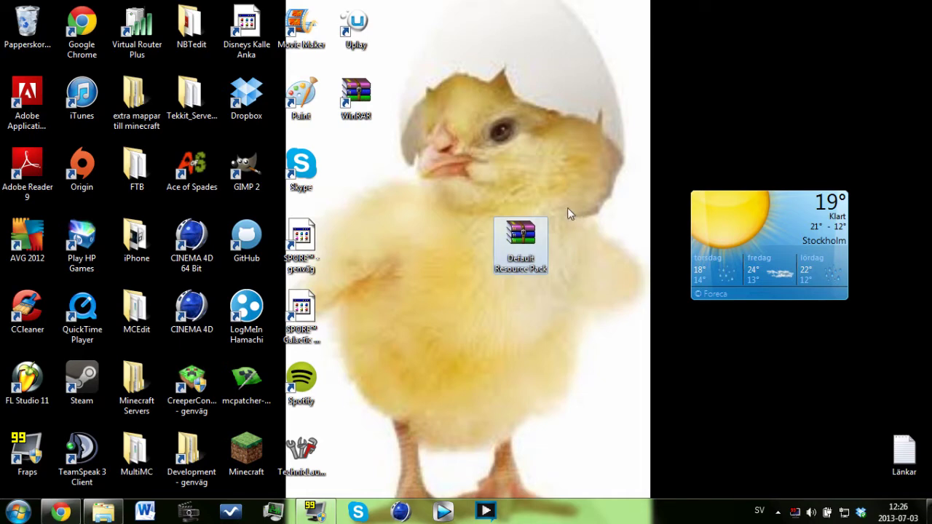
drag(565, 198, 585, 246)
click(563, 202)
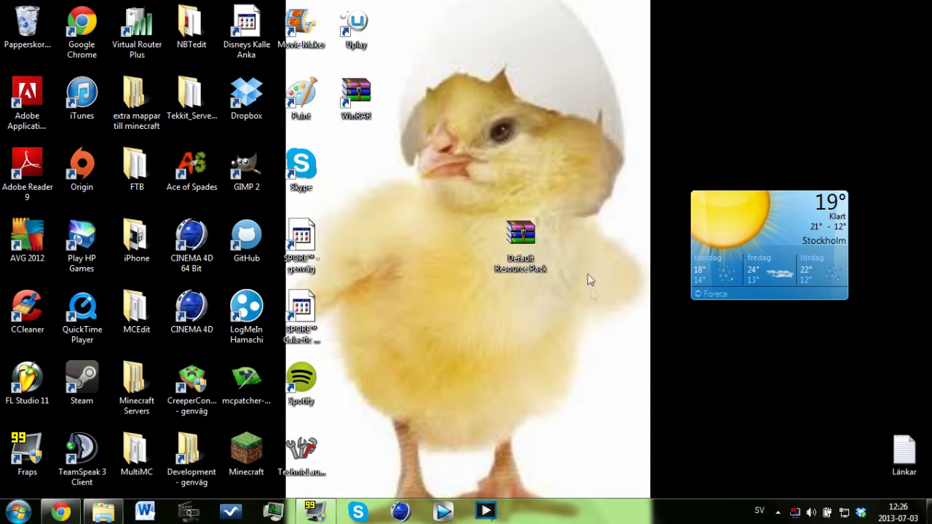
Start the Minecraft launcher, look through its development console, profile editor and update notes, and close it
click(256, 457)
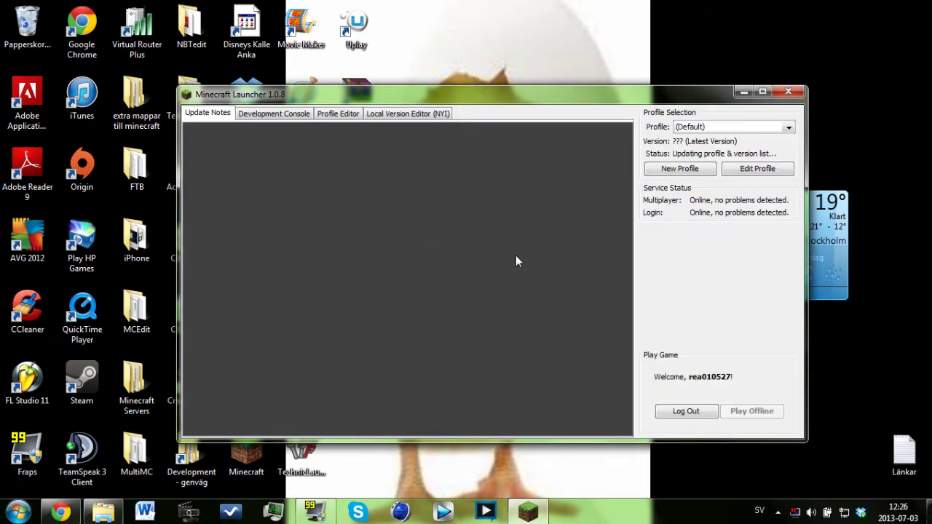
click(268, 115)
click(338, 114)
click(203, 115)
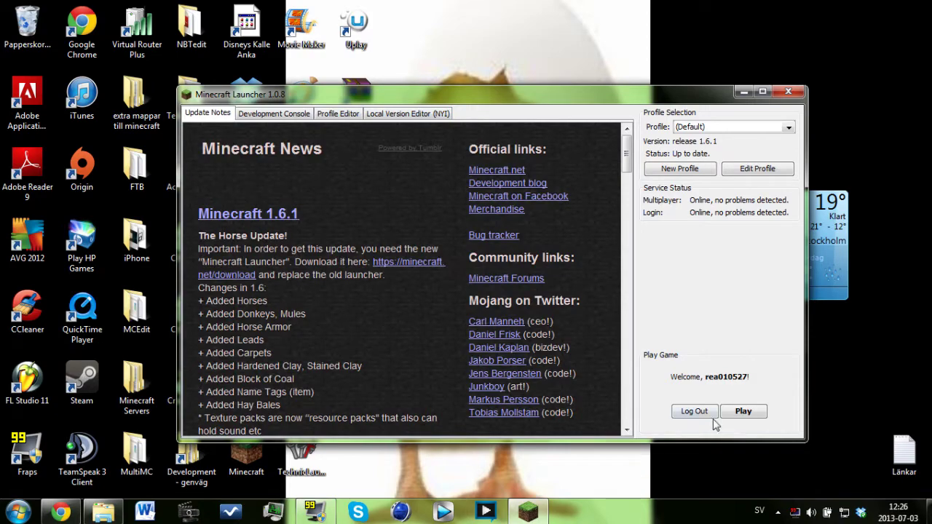
click(788, 91)
Go to %appdata% and open the resourcepacks folder inside .minecraft
click(17, 512)
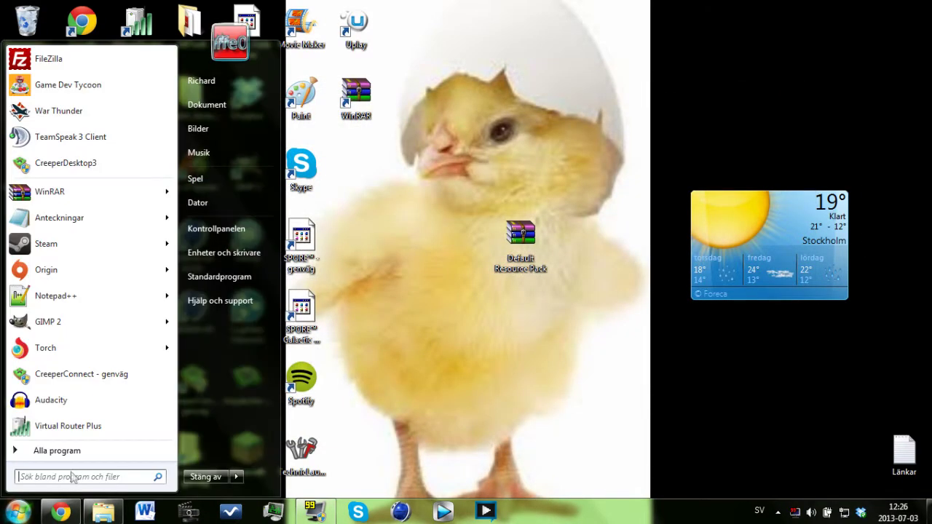
text(%app)
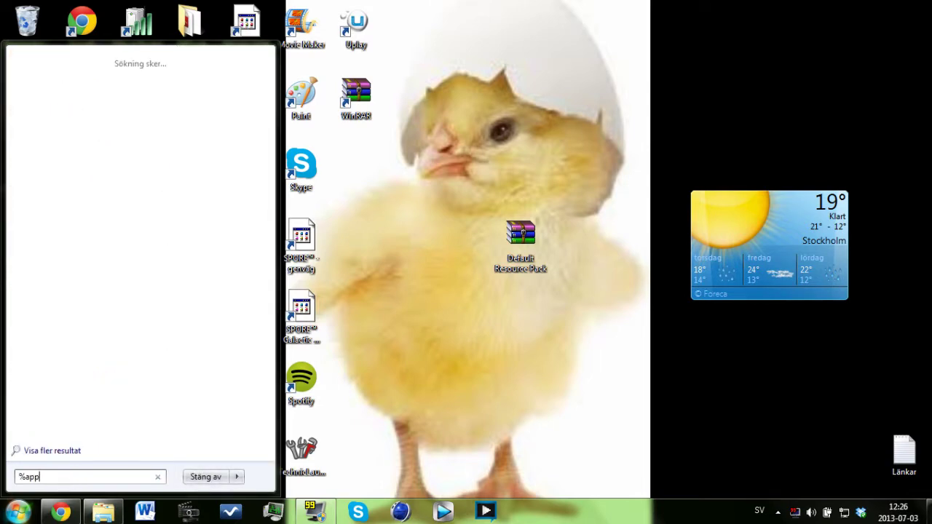
text(data%)
key(Return)
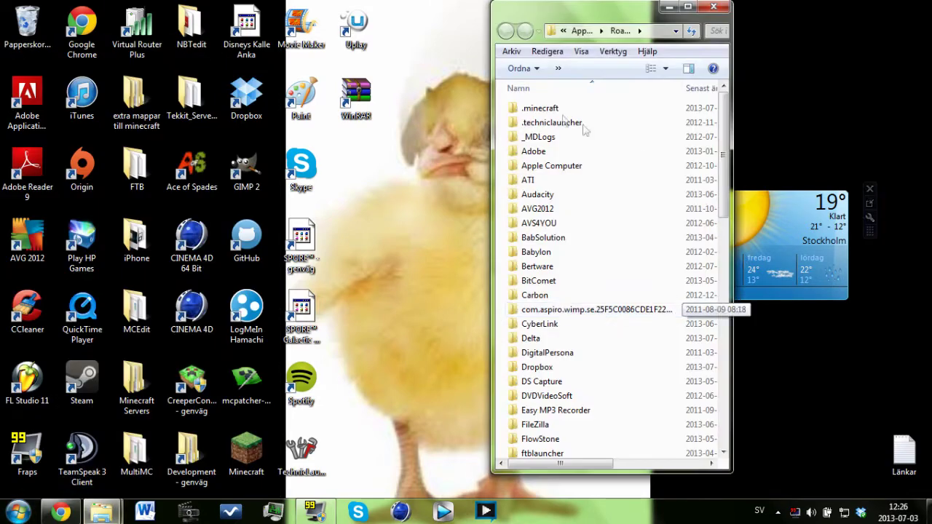
double_click(543, 107)
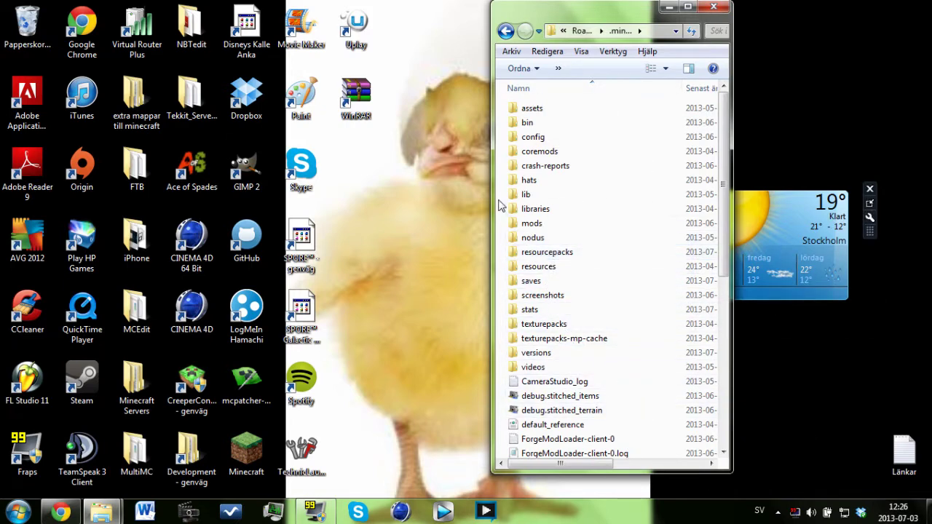
double_click(581, 256)
Arrange the resourcepacks window and the Default Resource Pack file on the desktop so both are accessible side by side
drag(592, 24, 665, 36)
drag(526, 239, 411, 246)
drag(692, 27, 592, 27)
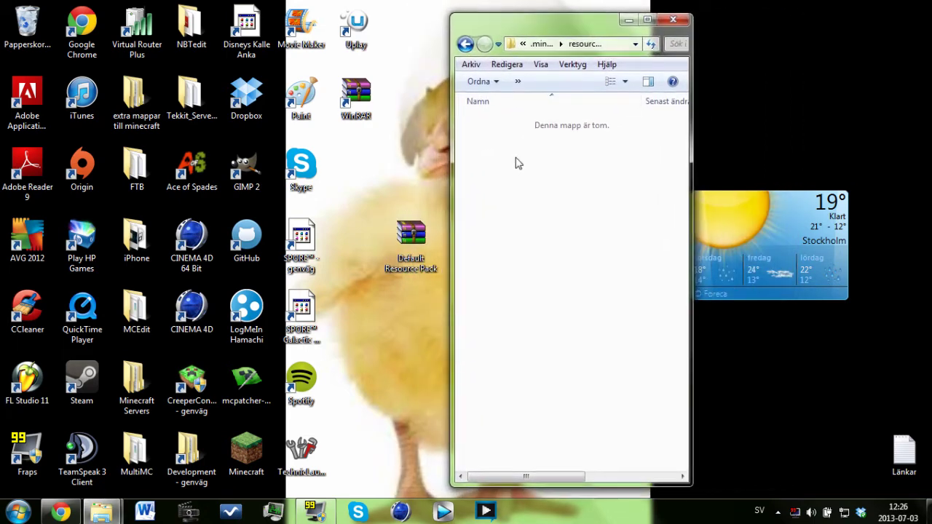
Create a new folder named "Paffe01 Test Tutorial" in the resourcepacks folder
right_click(510, 152)
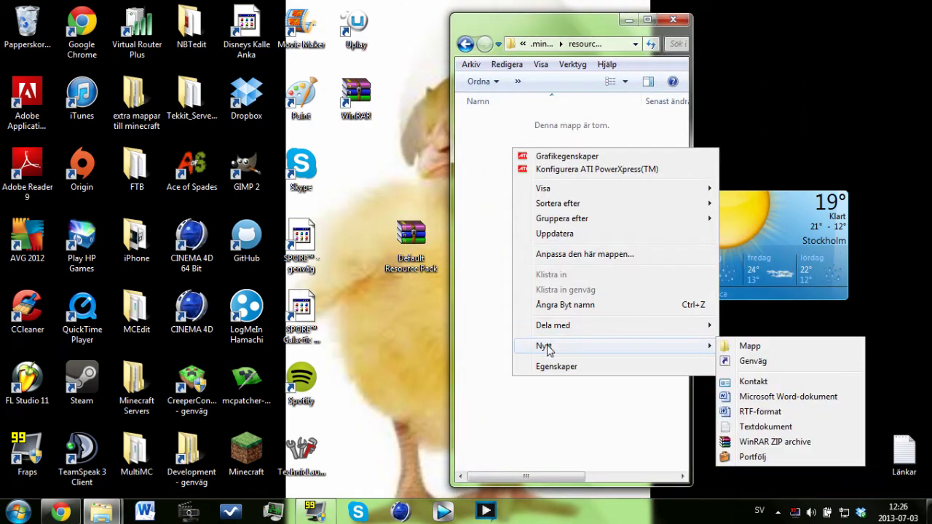
mouse_move(576, 353)
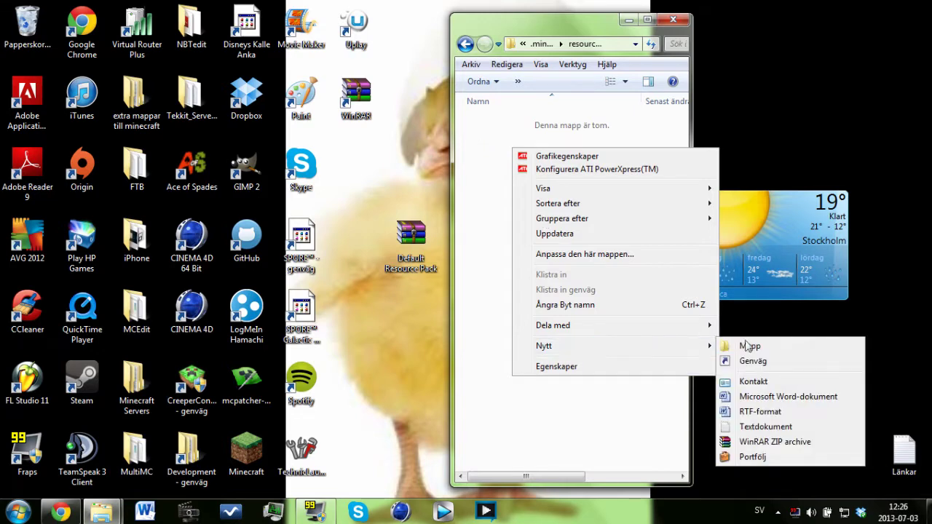
click(771, 348)
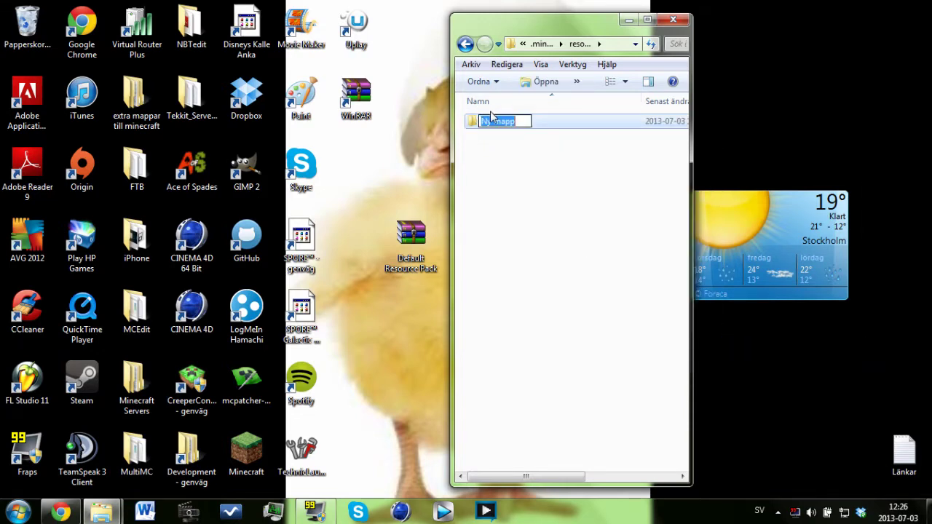
text(Test)
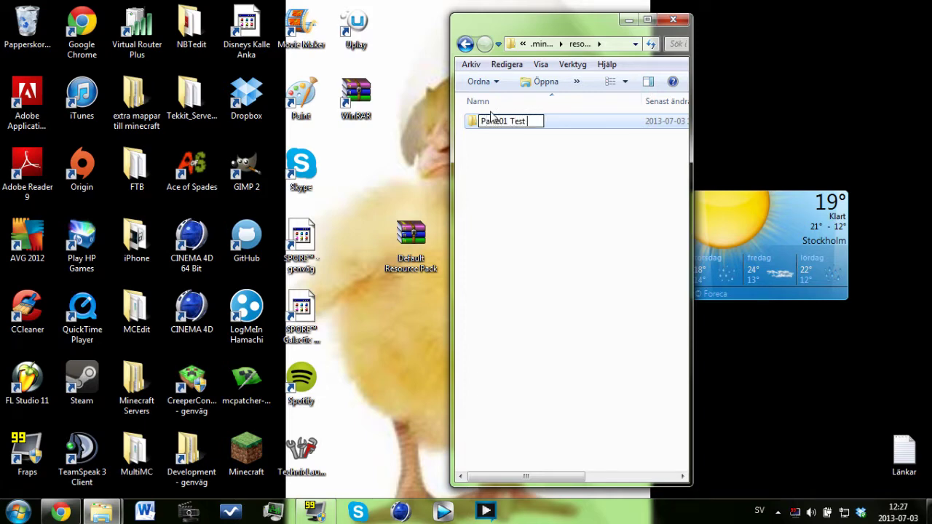
text(affe01 Test Tutorial)
click(591, 244)
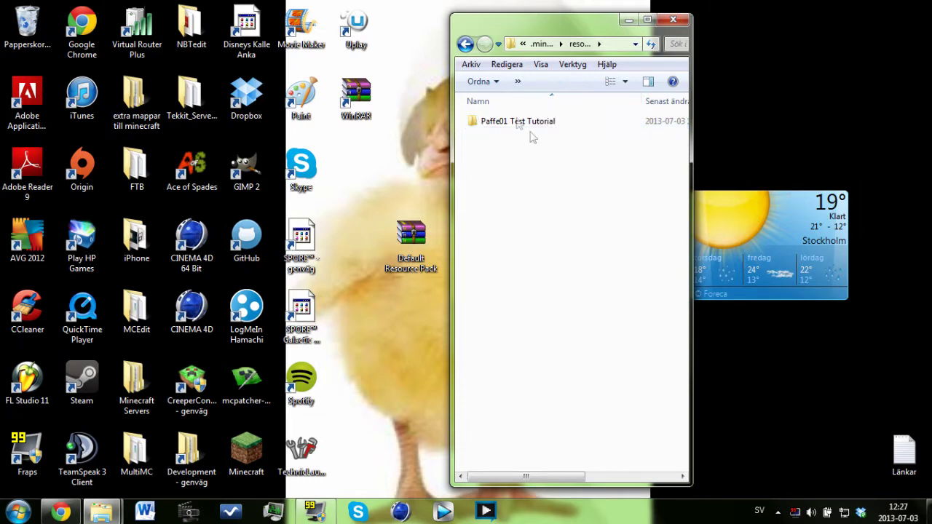
Open the Default Resource Pack archive in WinRAR, dismiss the licence reminder, and open the Paffe01 Test Tutorial folder beside it
click(413, 246)
double_click(412, 246)
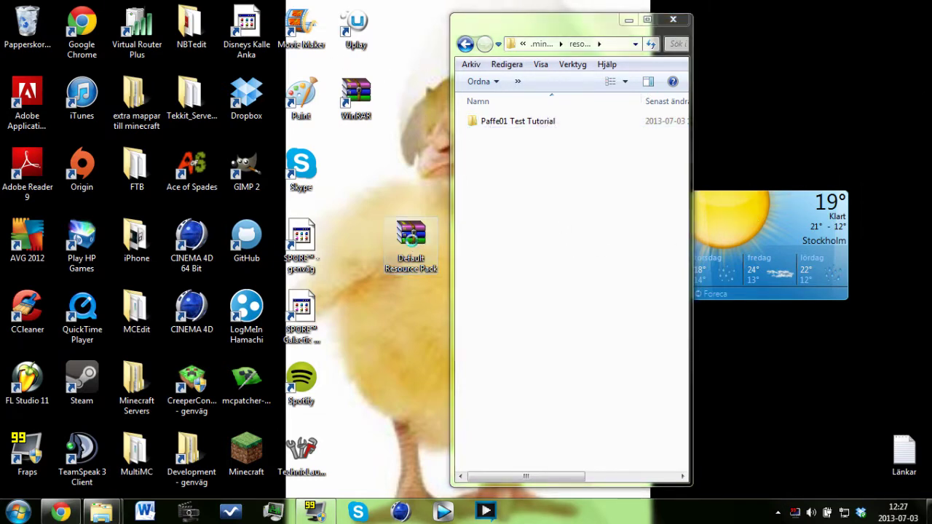
drag(549, 73, 198, 79)
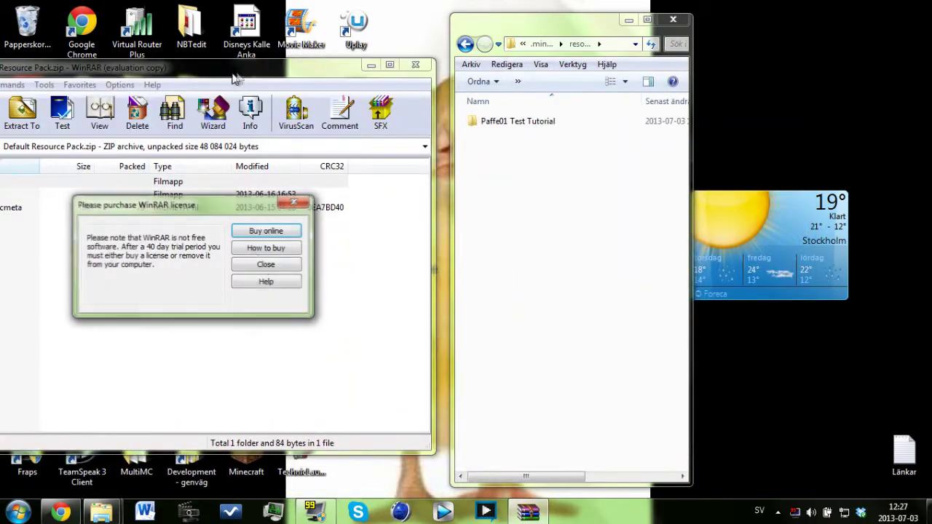
click(261, 272)
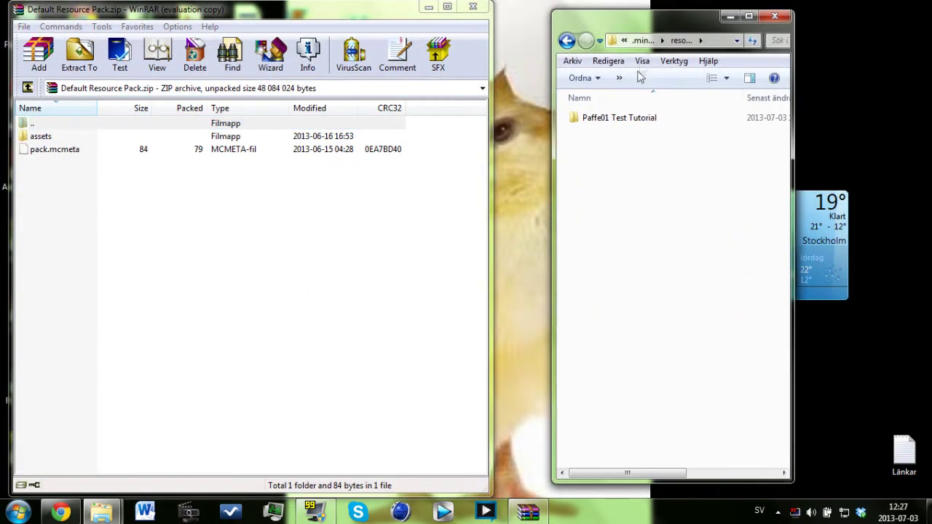
double_click(638, 120)
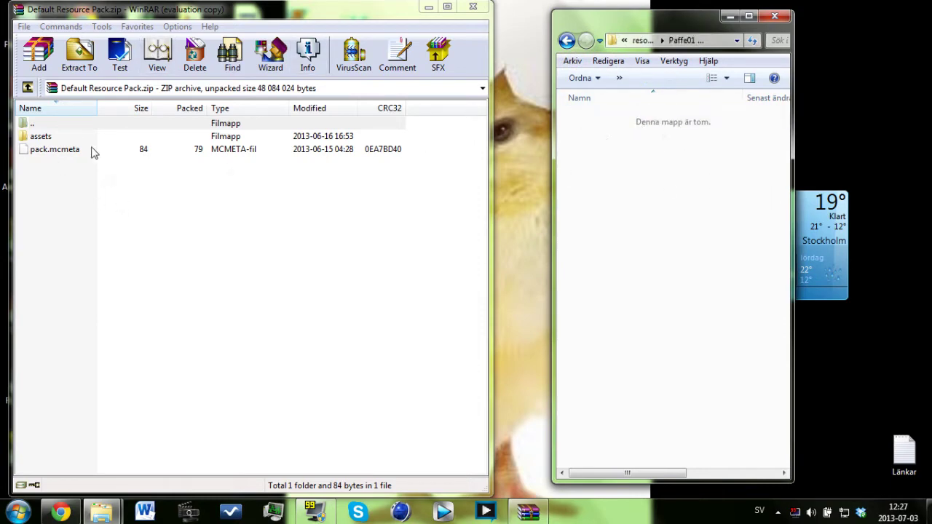
click(53, 152)
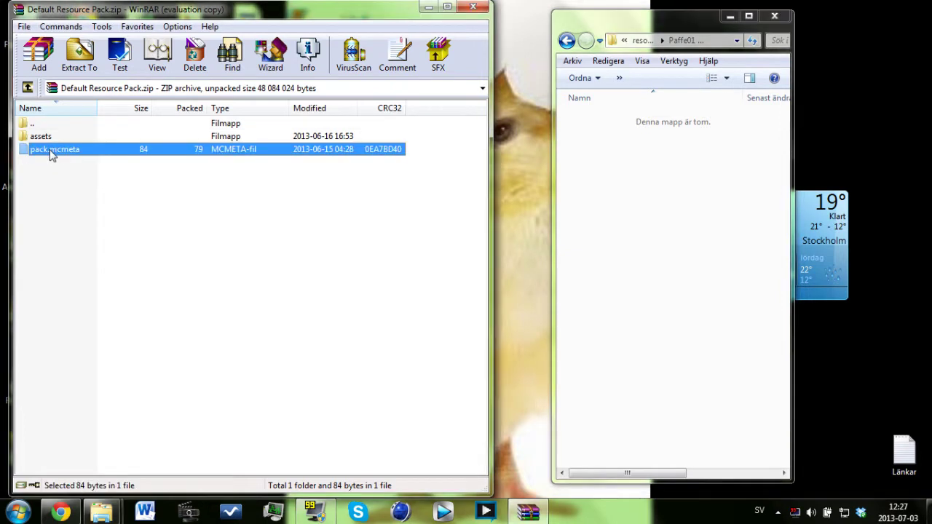
right_click(53, 152)
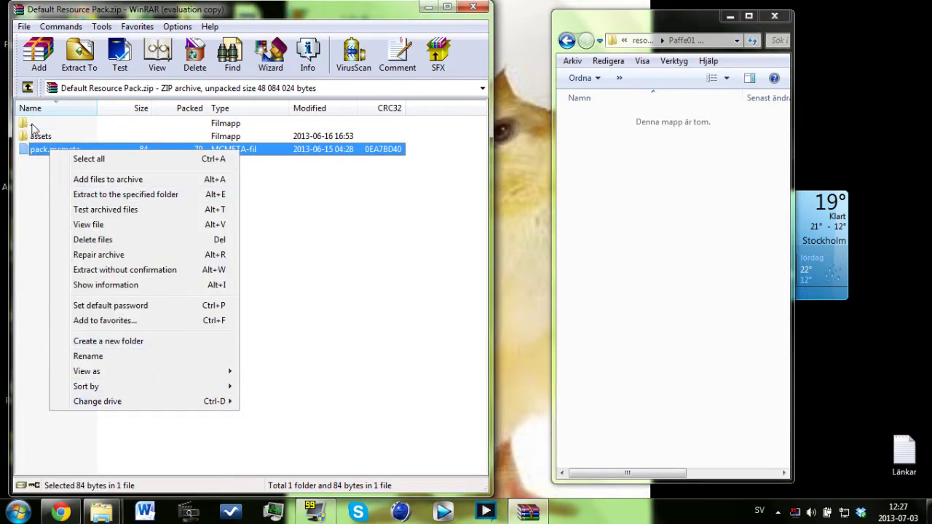
click(46, 157)
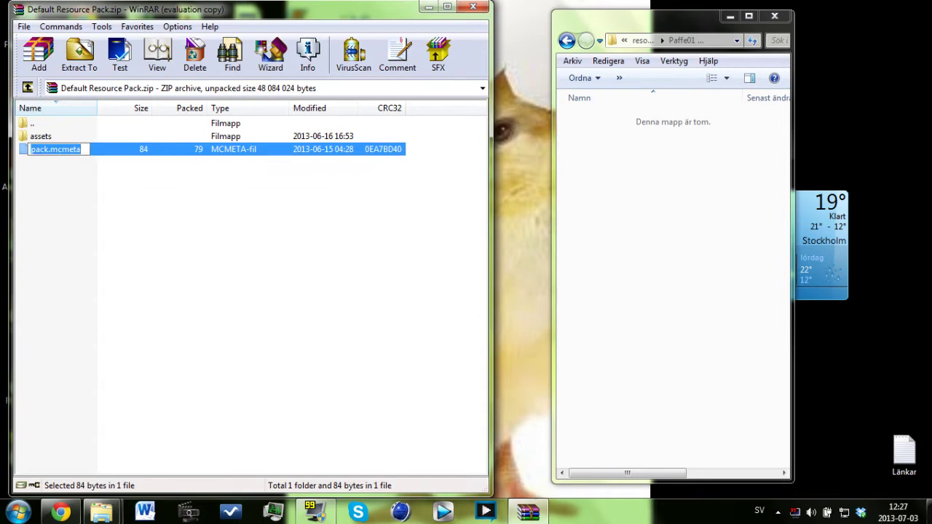
click(621, 173)
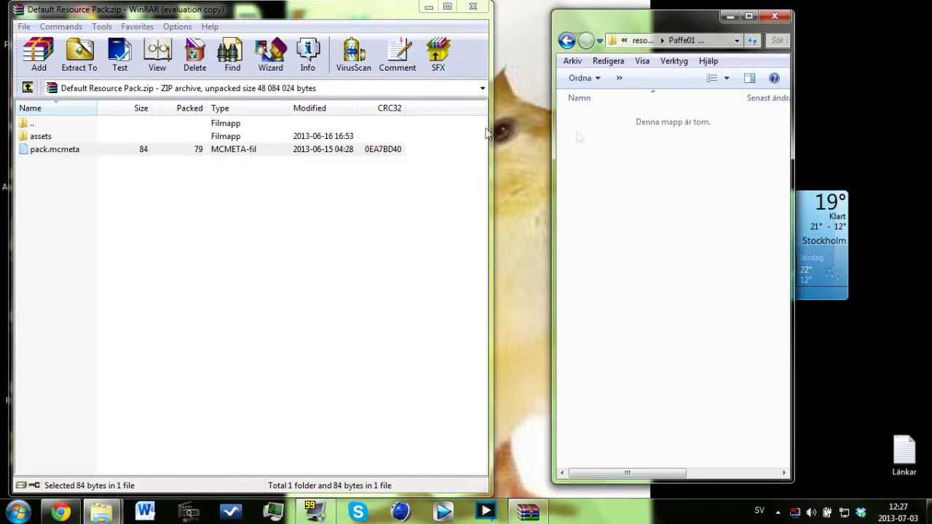
Extract pack.mcmeta from the Default Resource Pack archive into the Paffe01 Test Tutorial folder
drag(107, 152, 630, 139)
click(616, 153)
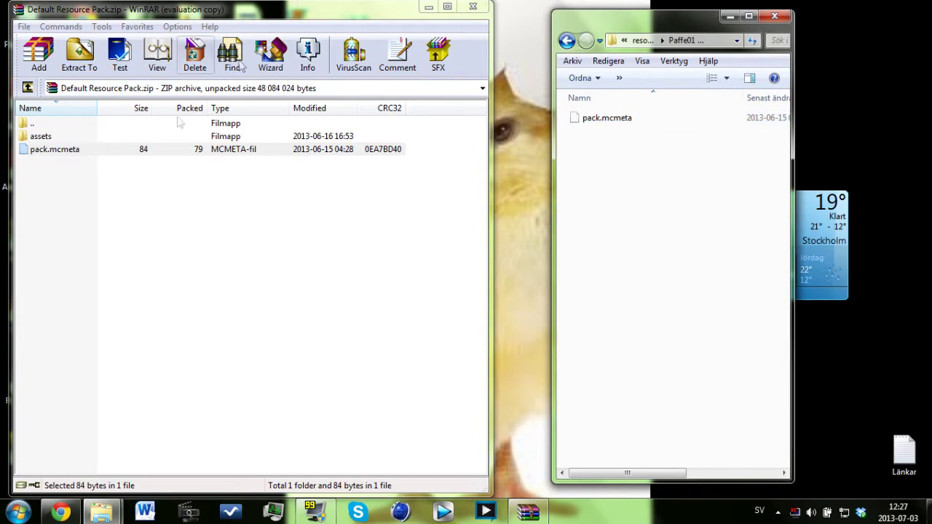
Create a folder named "assets" next to pack.mcmeta in the new resource pack folder
right_click(624, 222)
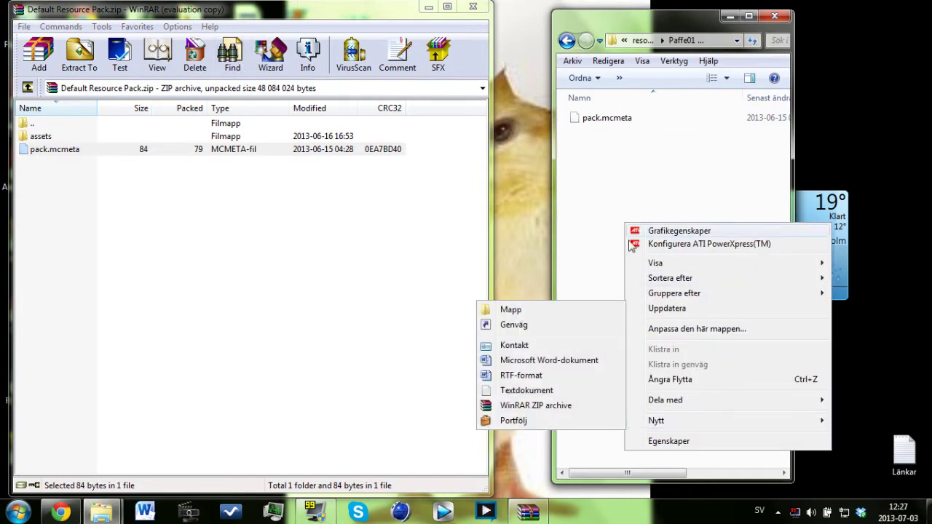
click(537, 305)
text(assets)
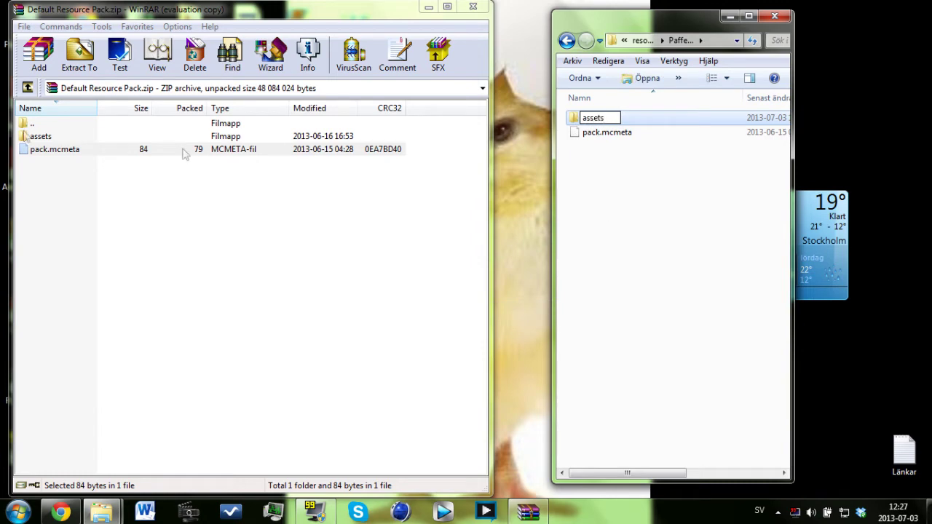
click(661, 202)
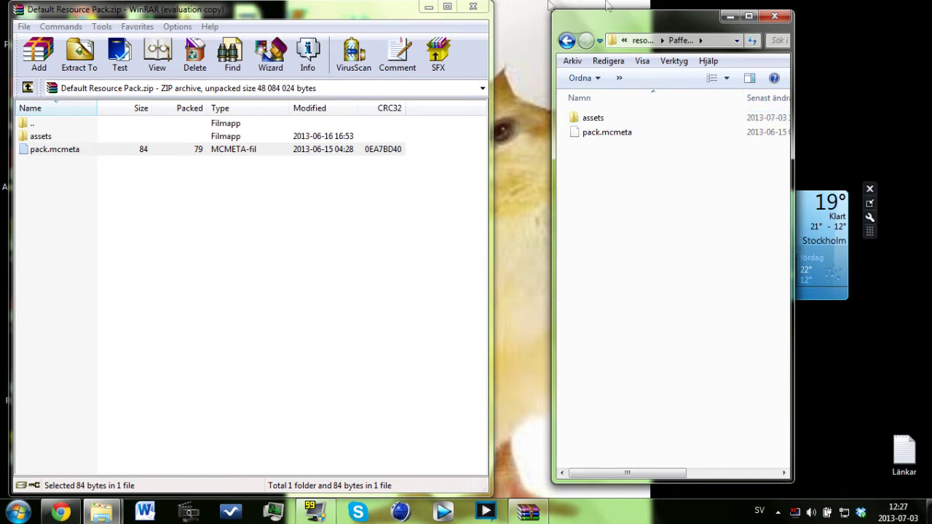
Open the assets folder in both the archive and the new pack, and create a "minecraft" folder inside the new pack's assets
double_click(39, 138)
click(589, 124)
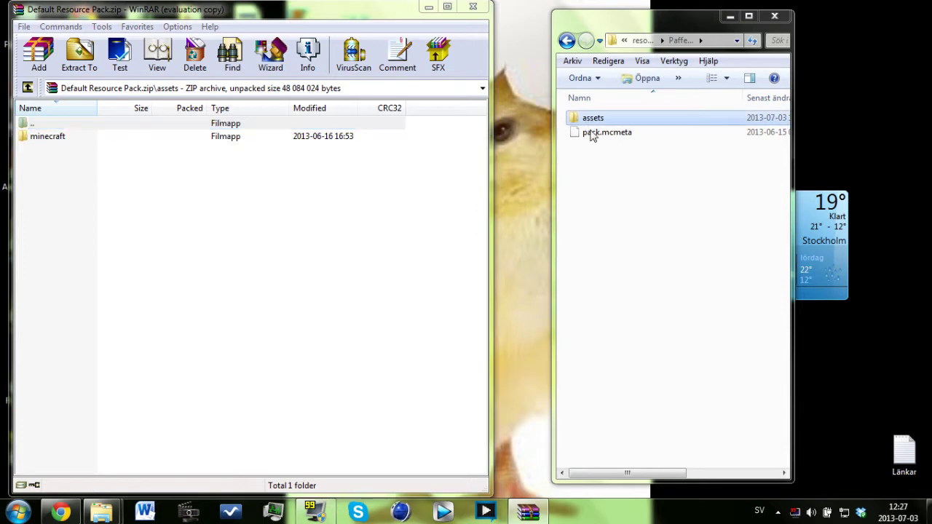
right_click(651, 192)
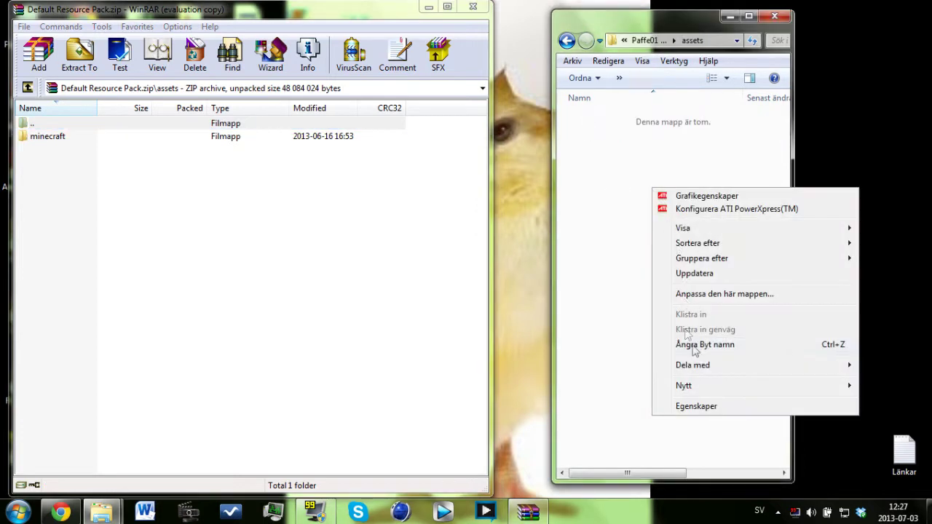
mouse_move(686, 386)
click(580, 387)
text(mine)
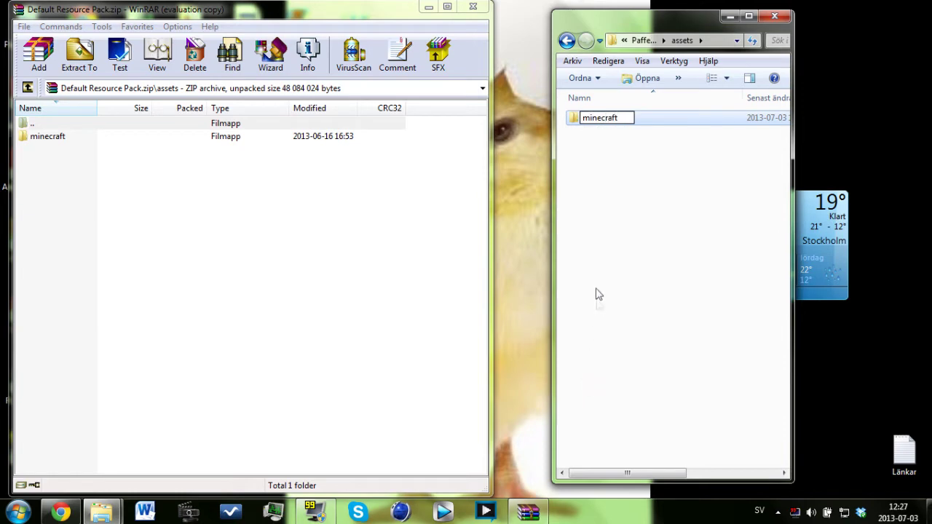
text(craft)
click(596, 294)
Open the minecraft folder in the new pack and the assets\minecraft\textures folder in the archive
double_click(102, 140)
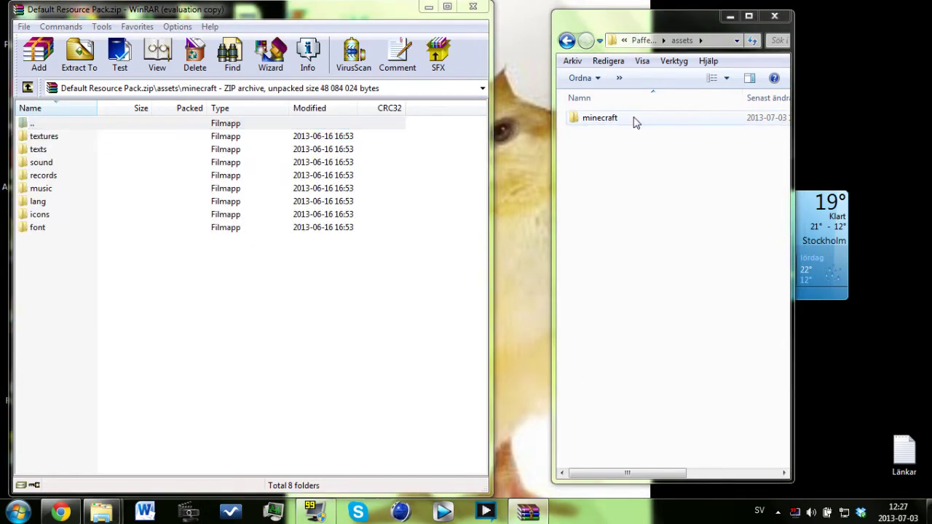
double_click(635, 118)
drag(45, 261, 211, 272)
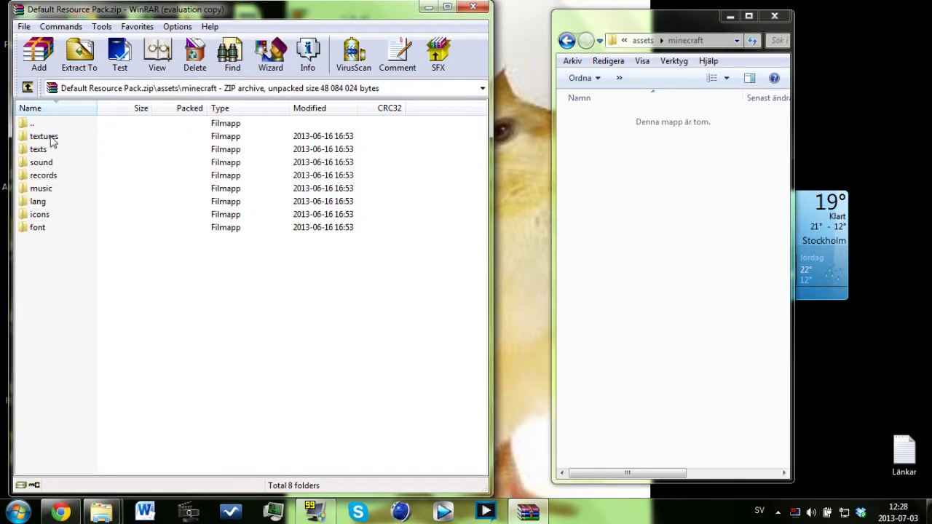
double_click(51, 140)
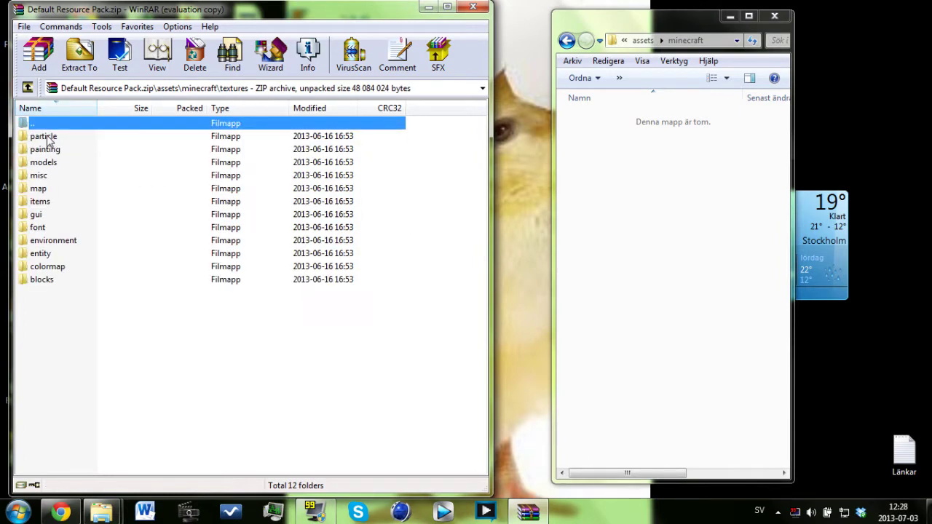
Create a folder named "txtures" inside the new pack's minecraft folder
right_click(588, 120)
mouse_move(624, 312)
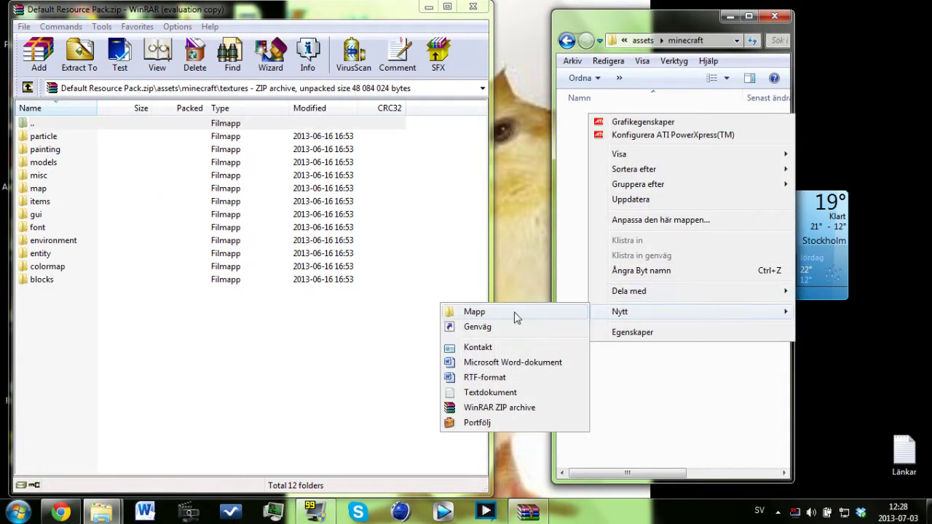
click(474, 312)
text(tx)
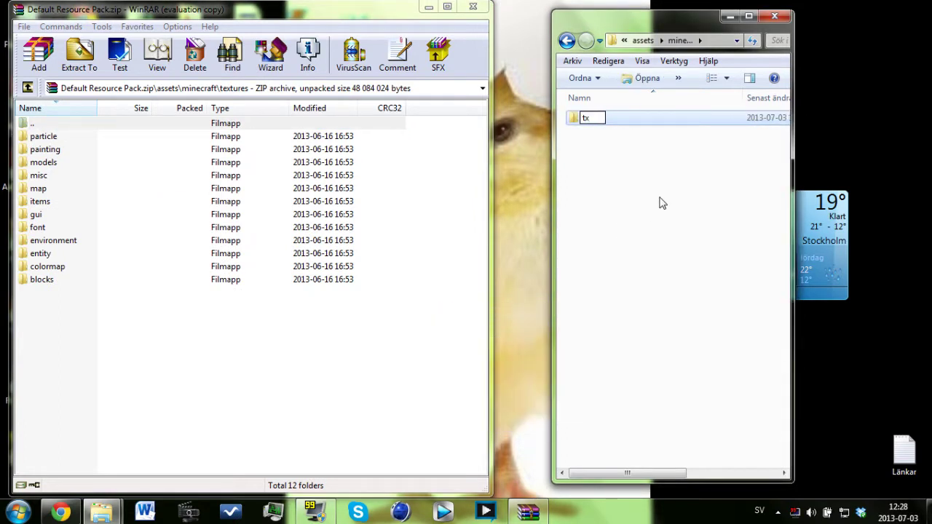
text(tures)
key(Return)
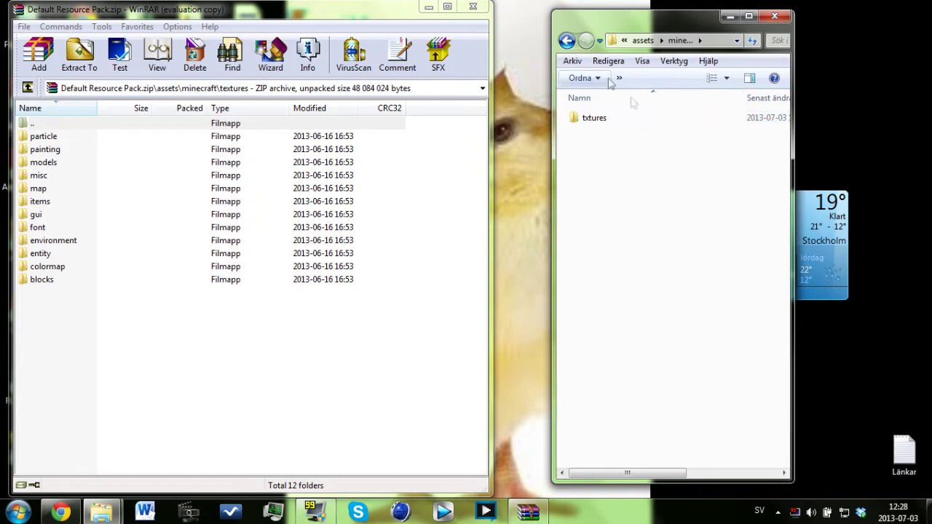
Rename the "txtures" folder in the new pack's minecraft folder to "texures"
right_click(635, 117)
click(677, 385)
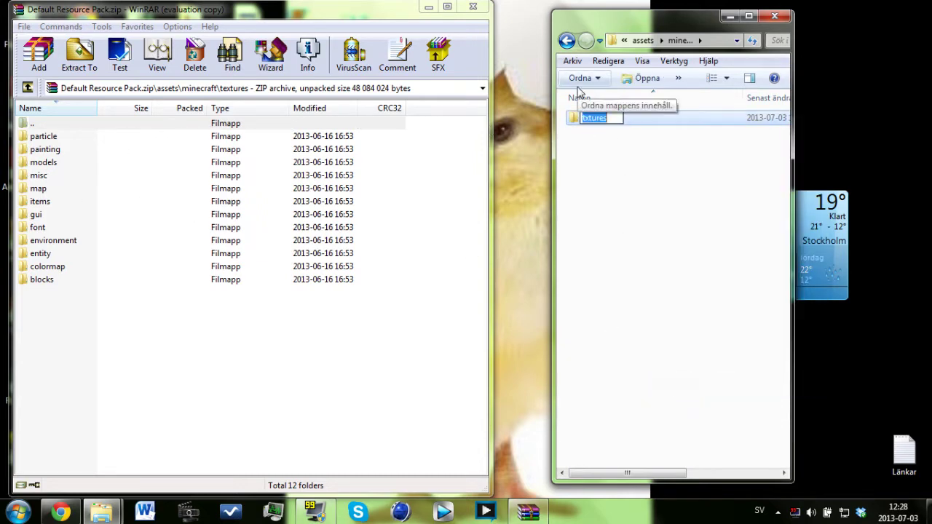
text(e)
key(BackSpace)
text(res)
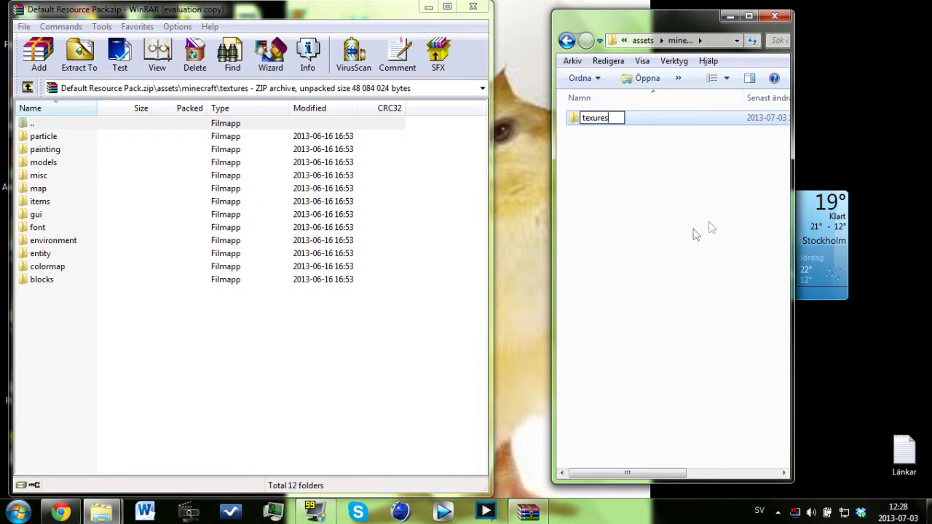
click(603, 201)
click(593, 125)
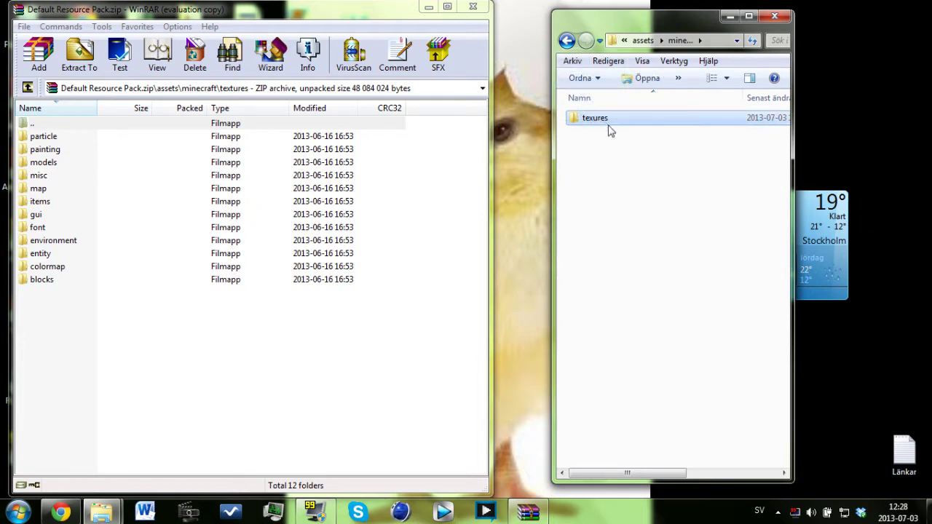
Open the texures folder in the new pack and create a folder named "blocks" inside it
double_click(608, 129)
drag(92, 362, 154, 356)
right_click(624, 143)
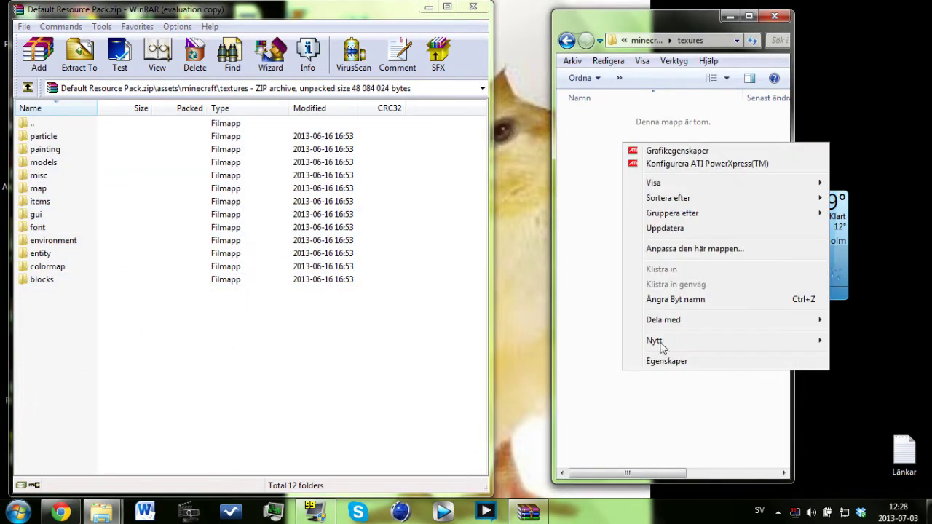
mouse_move(659, 344)
click(570, 342)
text(blocks)
click(629, 260)
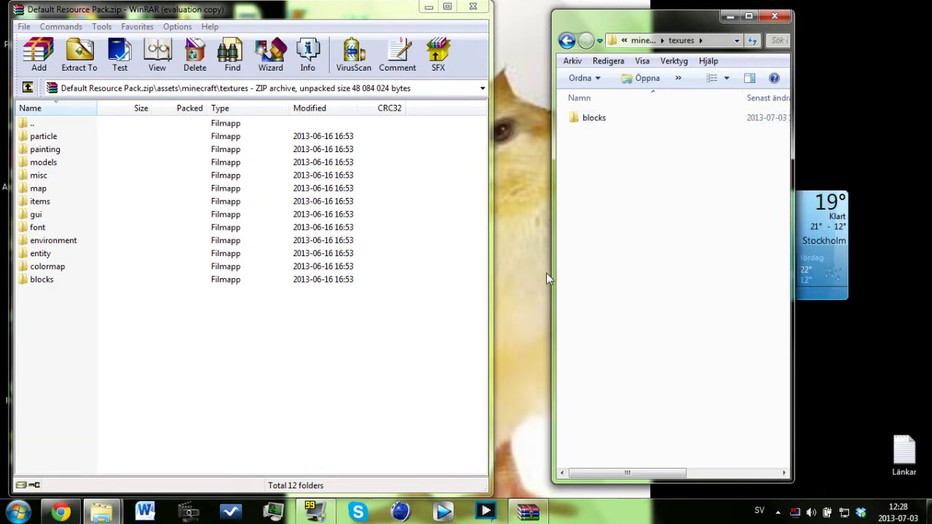
click(45, 268)
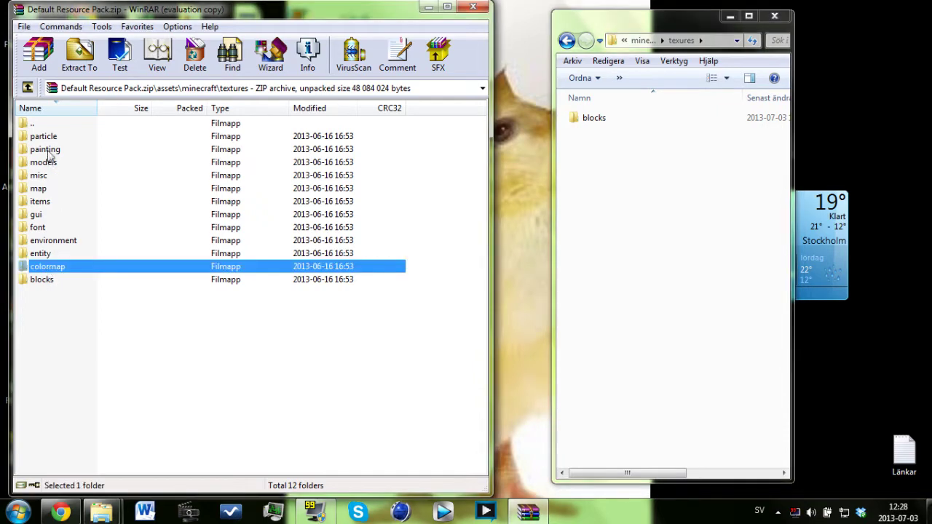
shift+click(64, 139)
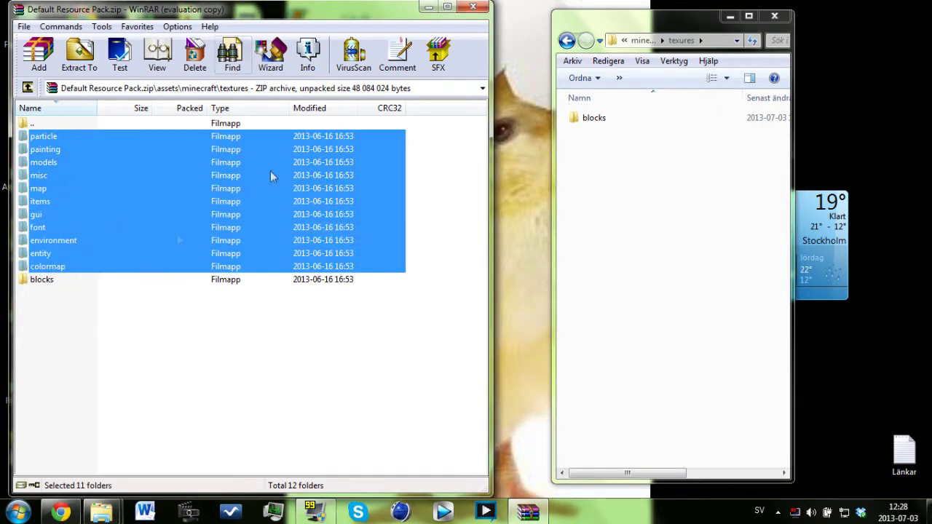
click(64, 317)
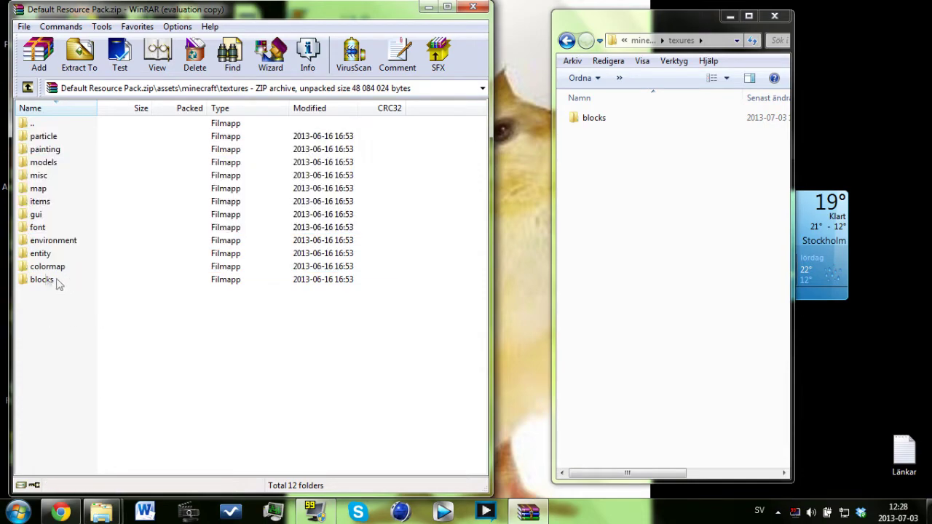
Open the blocks folder in both the archive and the new pack, and copy wool_colored_orange.png from the archive into the pack
double_click(41, 279)
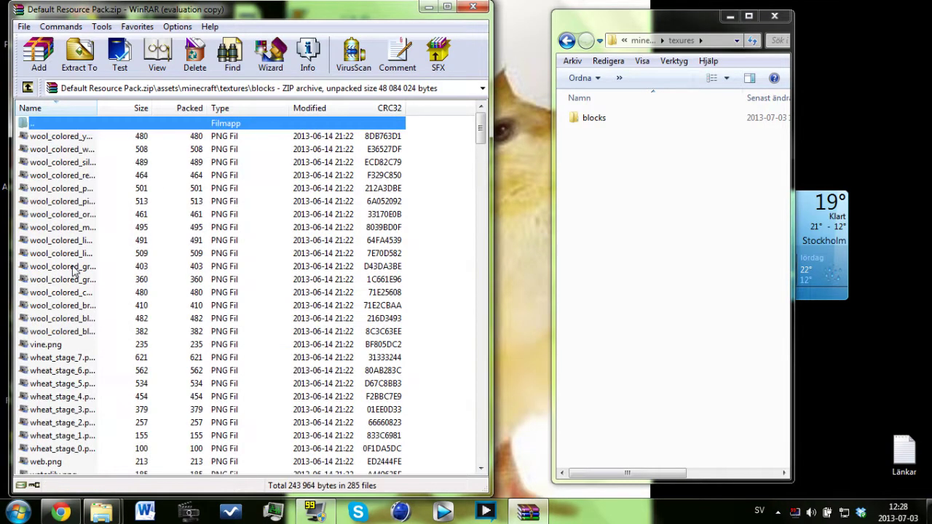
scroll(111, 249, down, 6)
scroll(121, 362, up, 6)
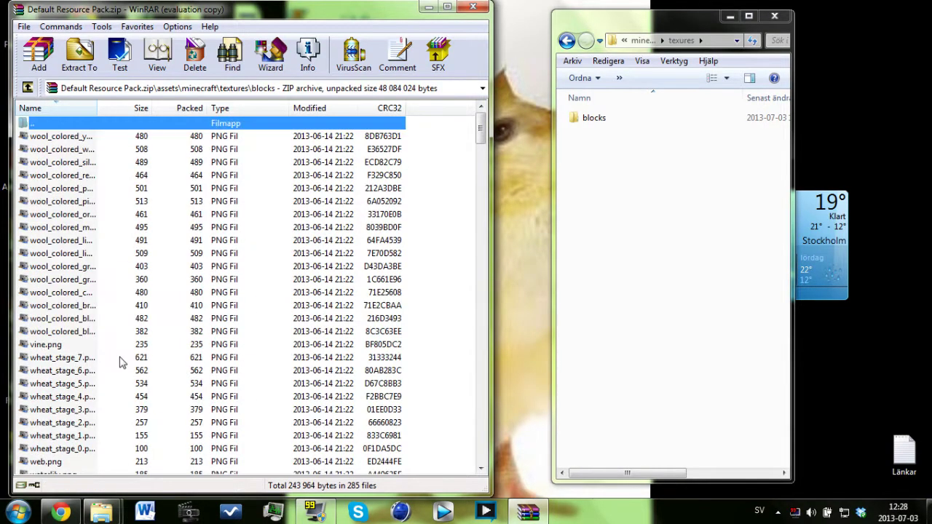
click(83, 215)
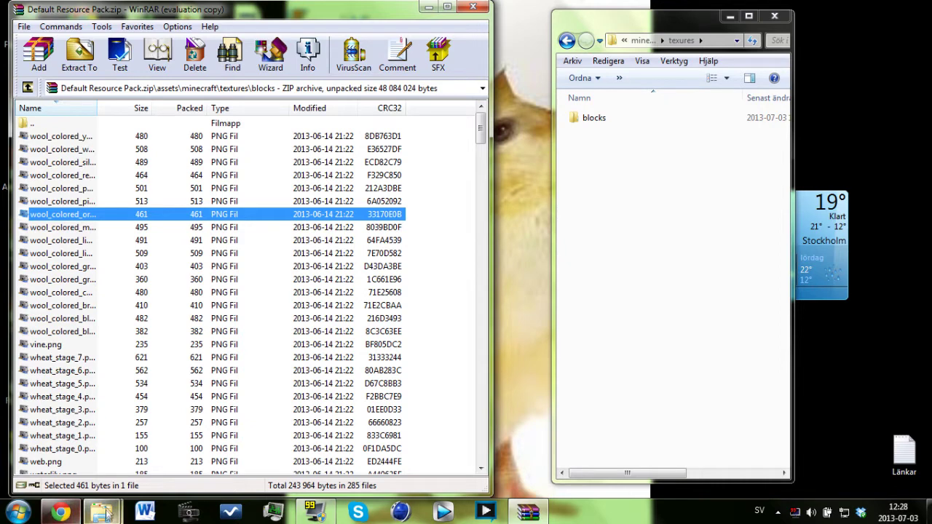
drag(66, 217, 458, 202)
double_click(608, 122)
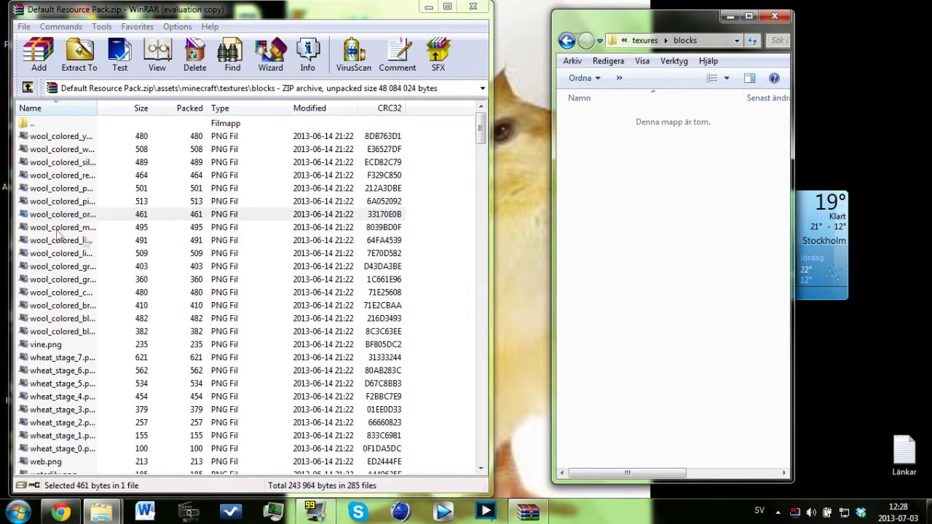
drag(64, 217, 648, 191)
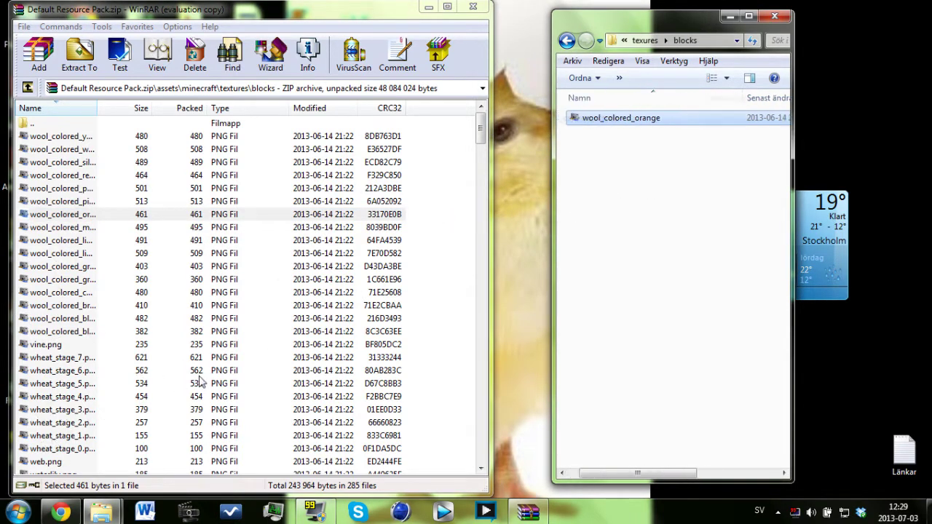
Copy tallgrass.png from the archive's blocks folder into the new pack's blocks folder
click(484, 129)
scroll(198, 262, down, 8)
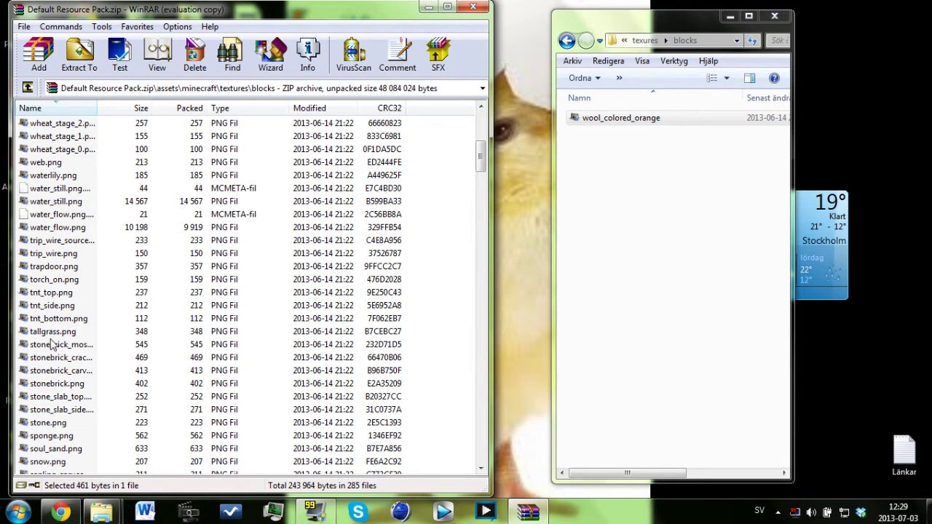
click(51, 335)
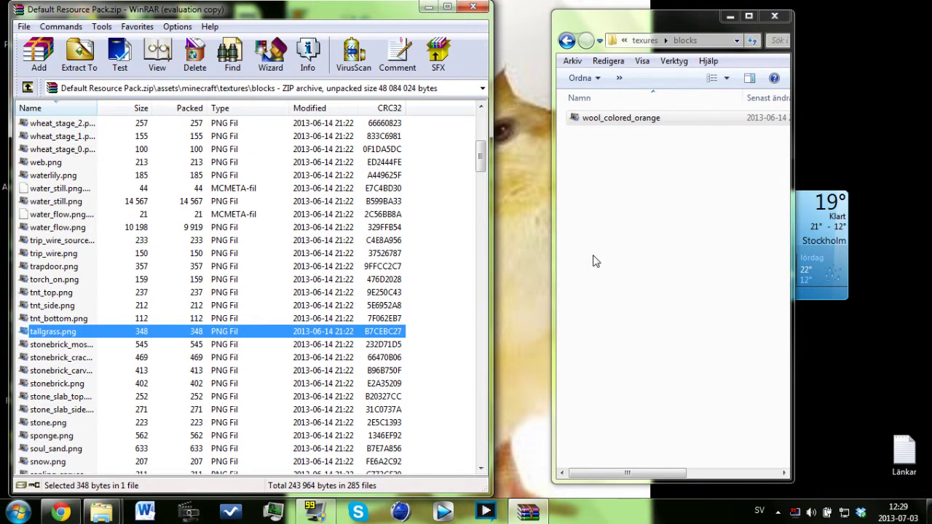
drag(595, 261, 595, 260)
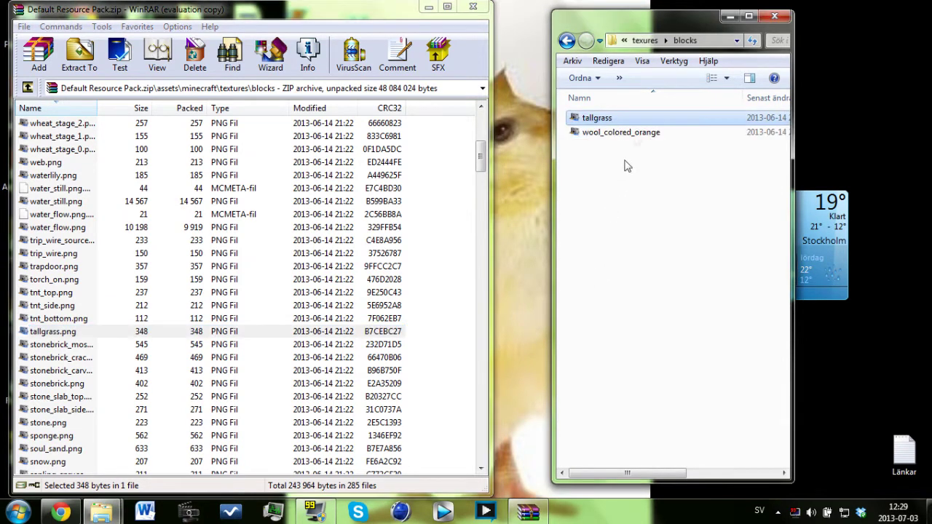
Open the new pack's tallgrass image for editing in GIMP
right_click(626, 117)
click(571, 183)
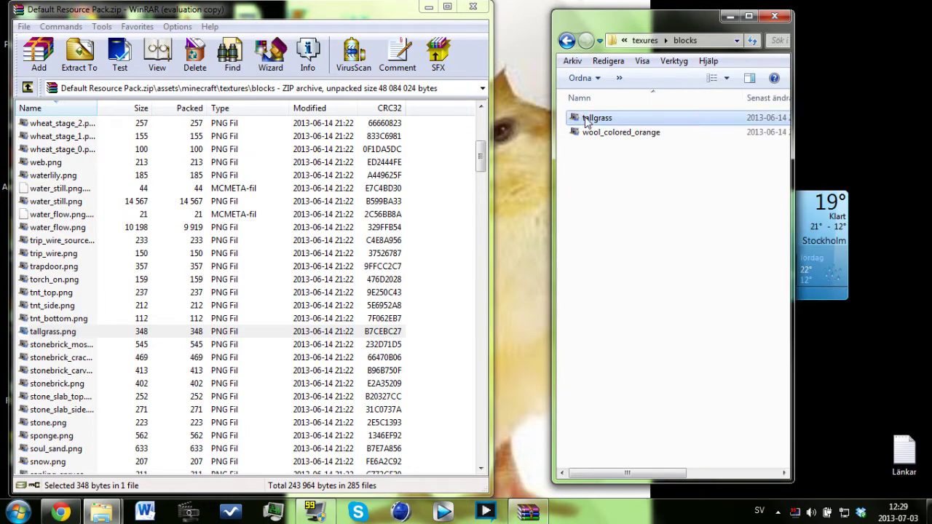
right_click(622, 120)
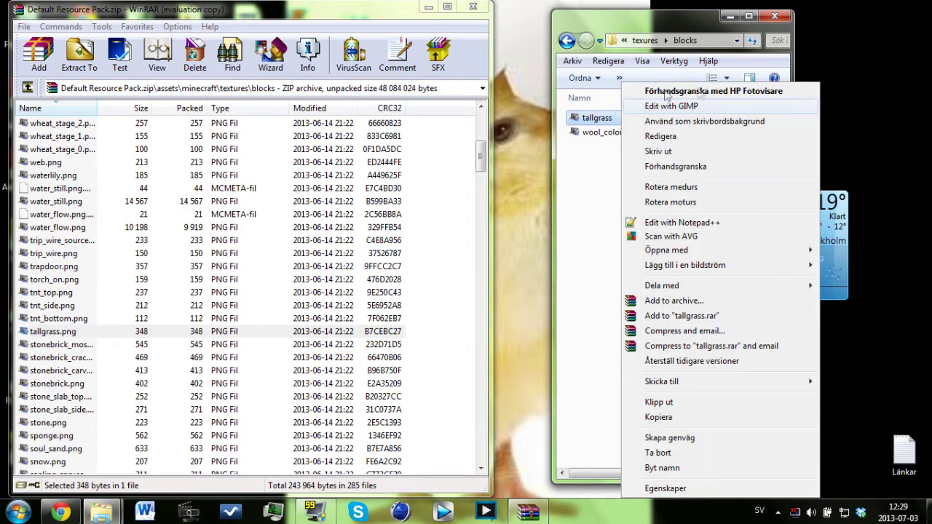
click(717, 107)
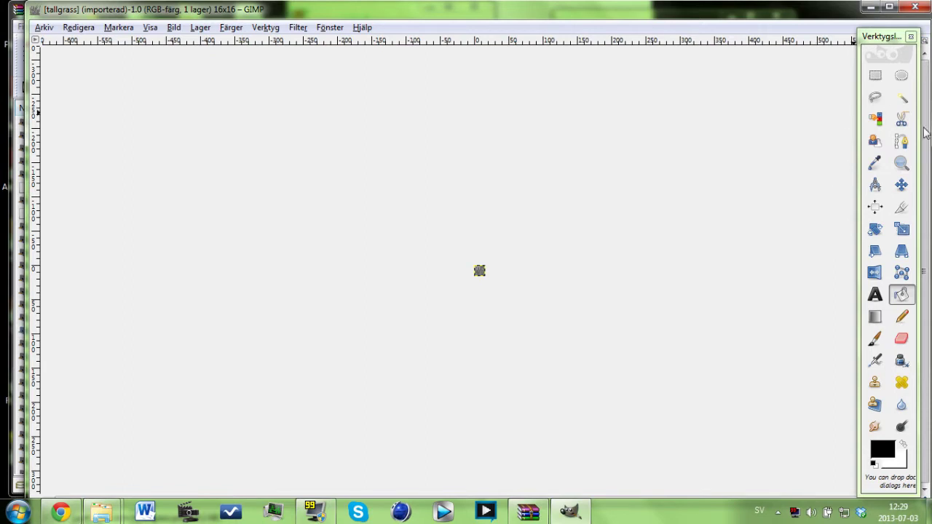
click(478, 272)
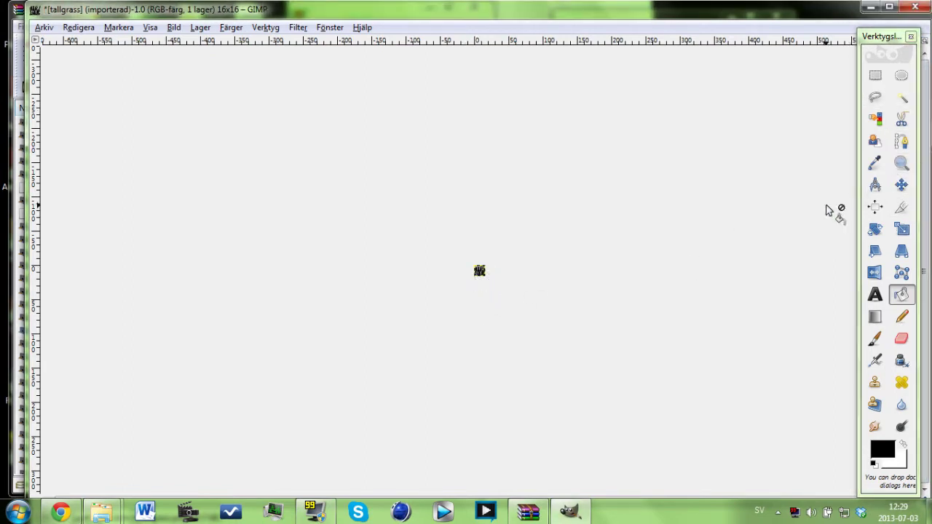
key(ctrl+z)
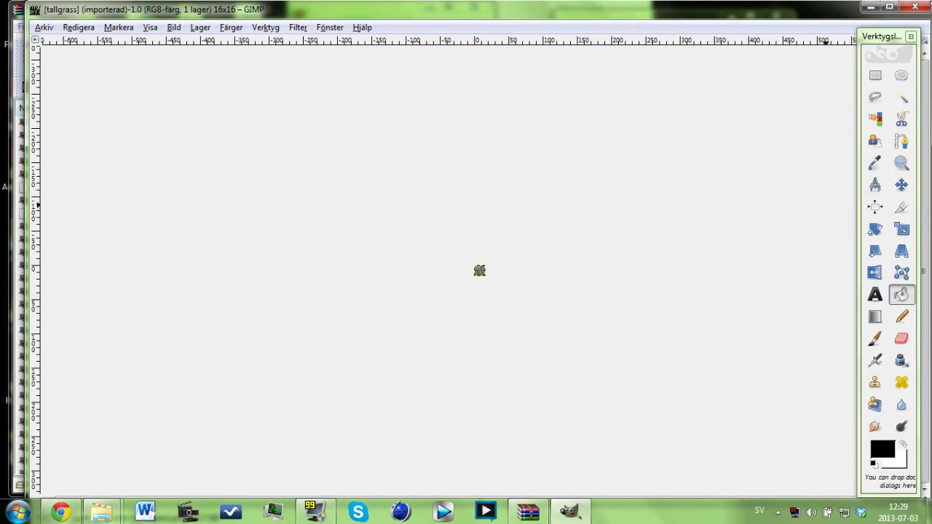
Add a black letter "H" in Sans size 18 over the tallgrass image, with its text box enlarged to cover the canvas
click(901, 163)
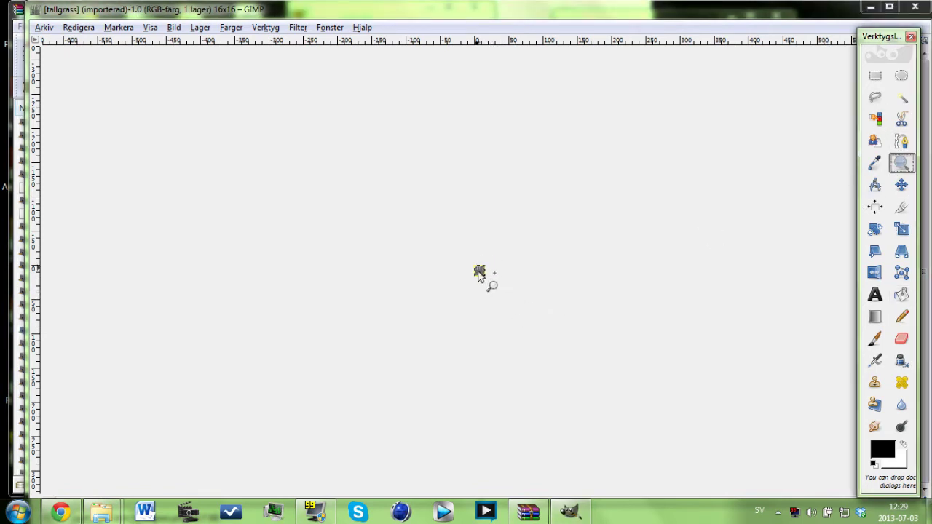
click(485, 277)
click(478, 271)
click(478, 271)
click(480, 271)
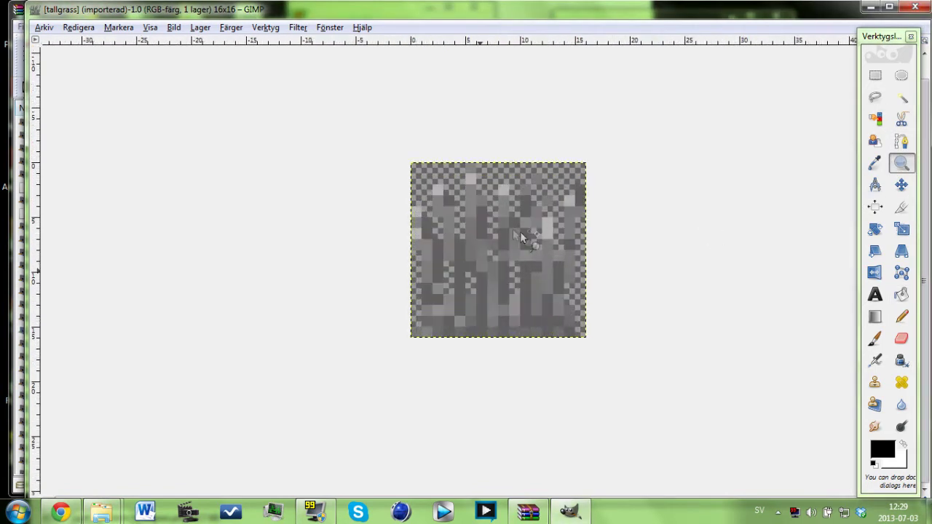
click(492, 267)
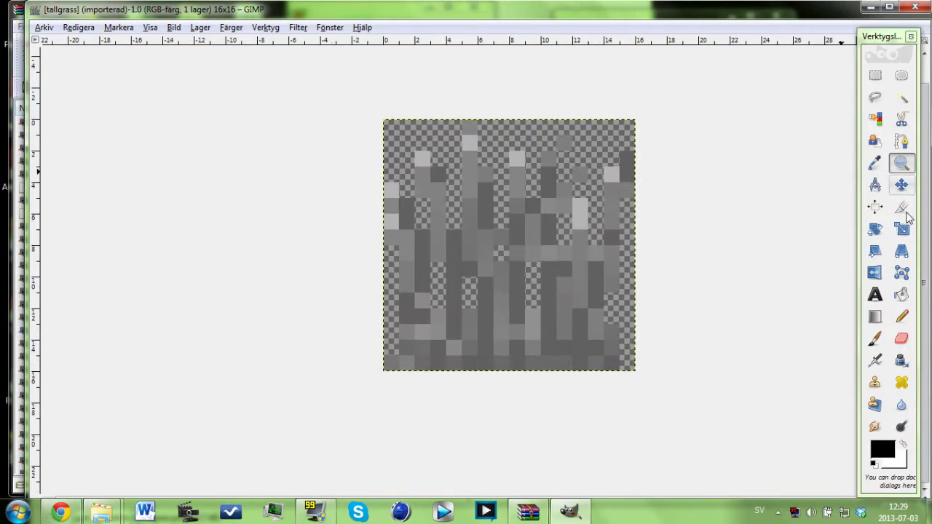
click(875, 294)
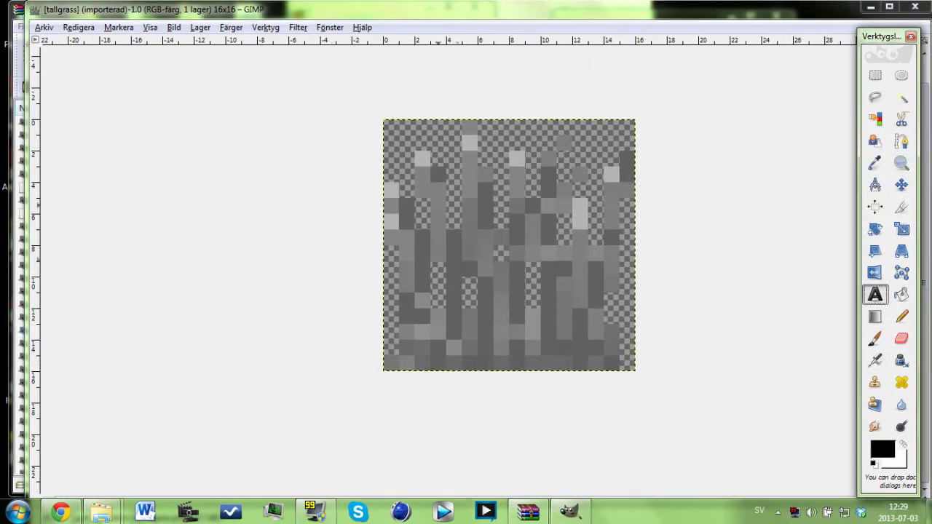
drag(385, 167, 619, 292)
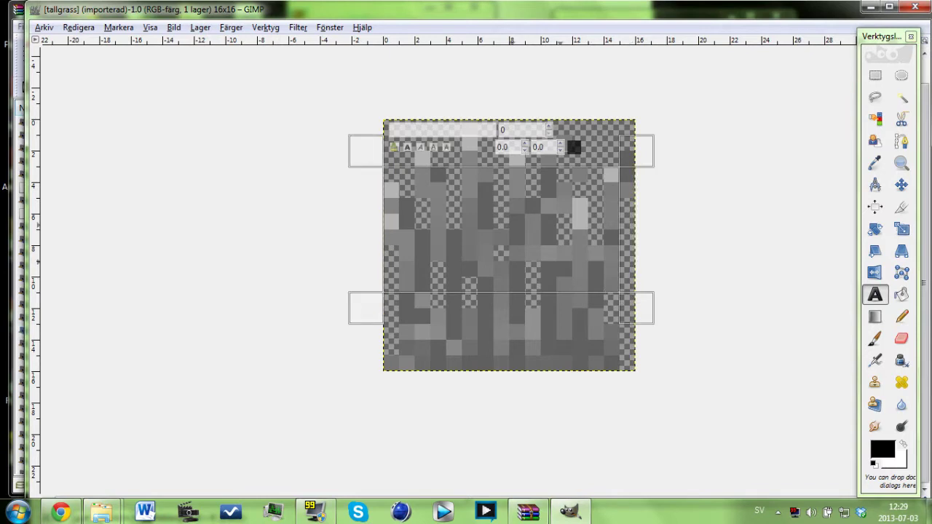
text(u)
drag(504, 327, 473, 351)
drag(620, 235, 659, 237)
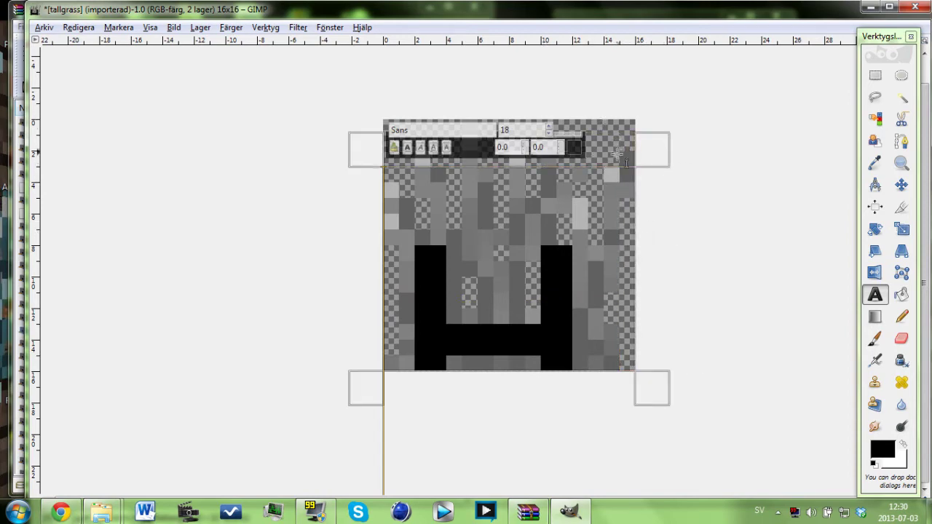
drag(651, 156, 651, 102)
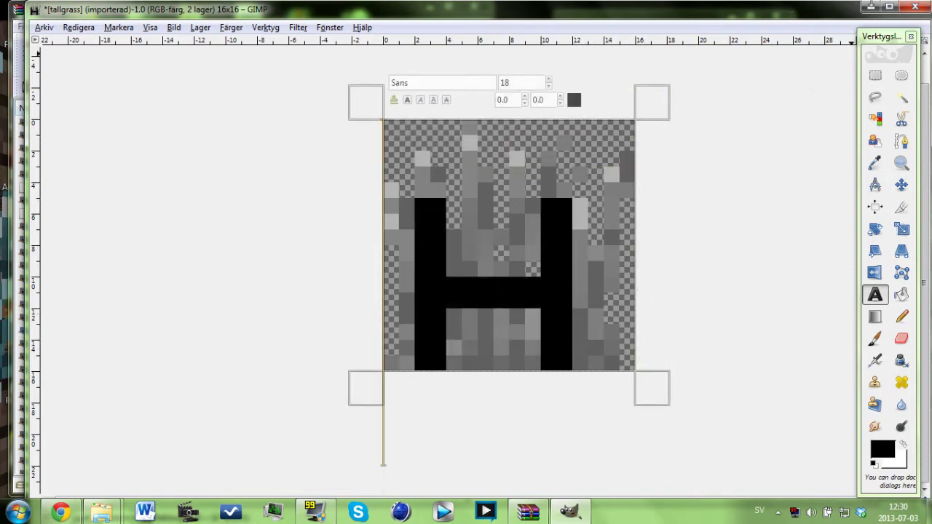
Export the edited image as tallgrass.png into the new pack's blocks folder, overwriting the existing file with the default PNG options
click(921, 7)
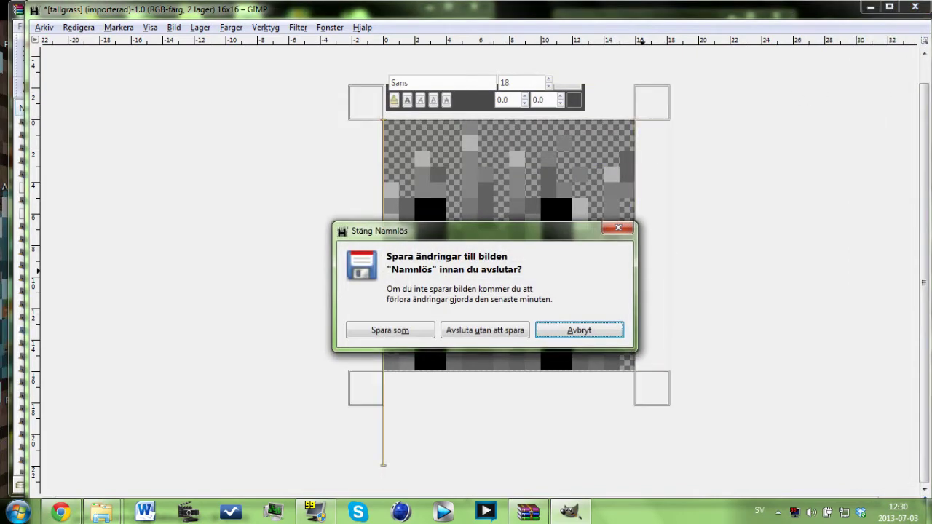
click(593, 327)
click(44, 27)
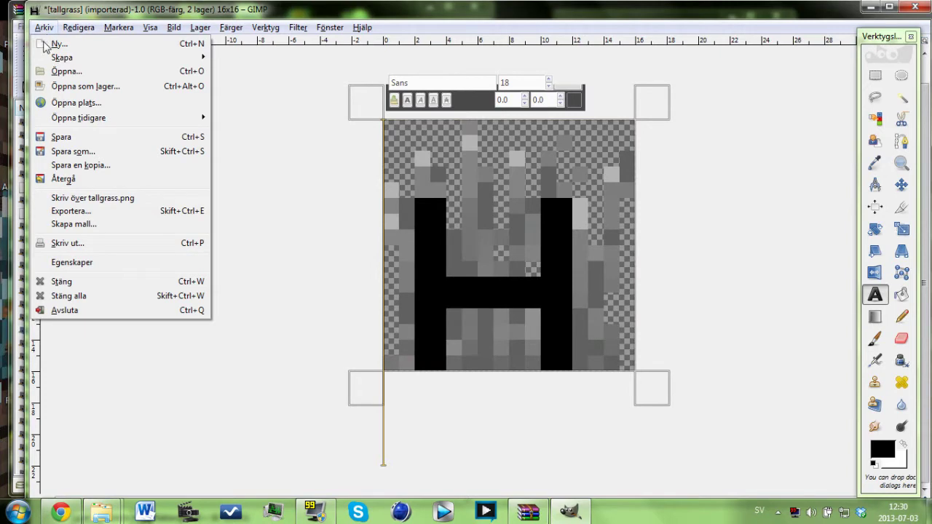
click(88, 211)
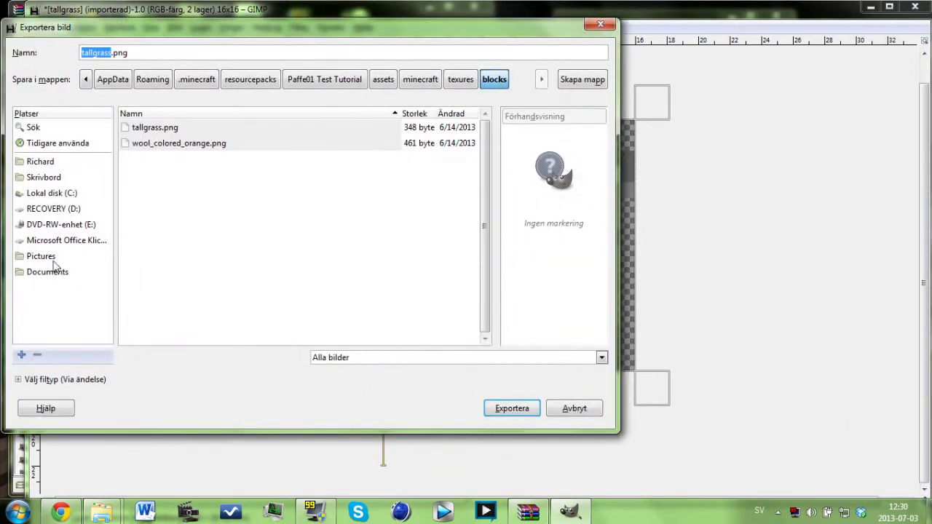
click(511, 408)
click(324, 288)
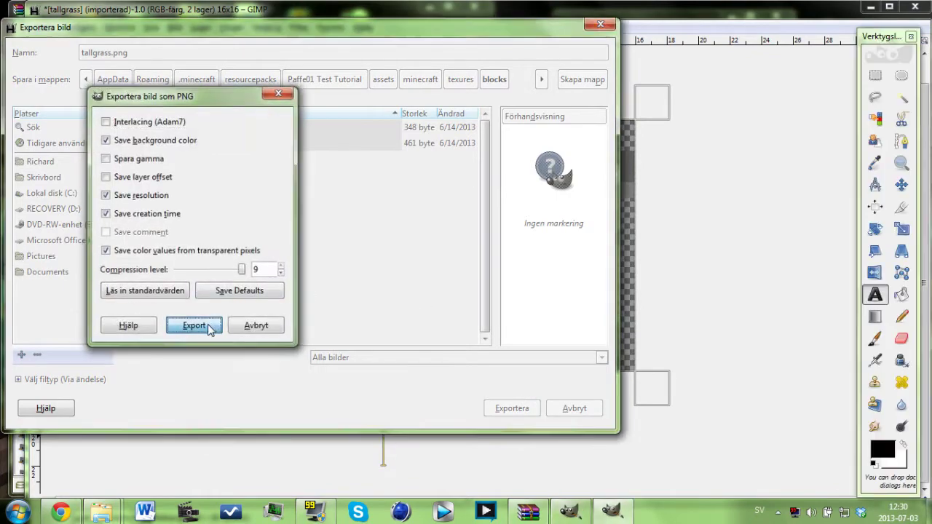
click(209, 328)
Close the tallgrass image in GIMP without saving the project
click(914, 5)
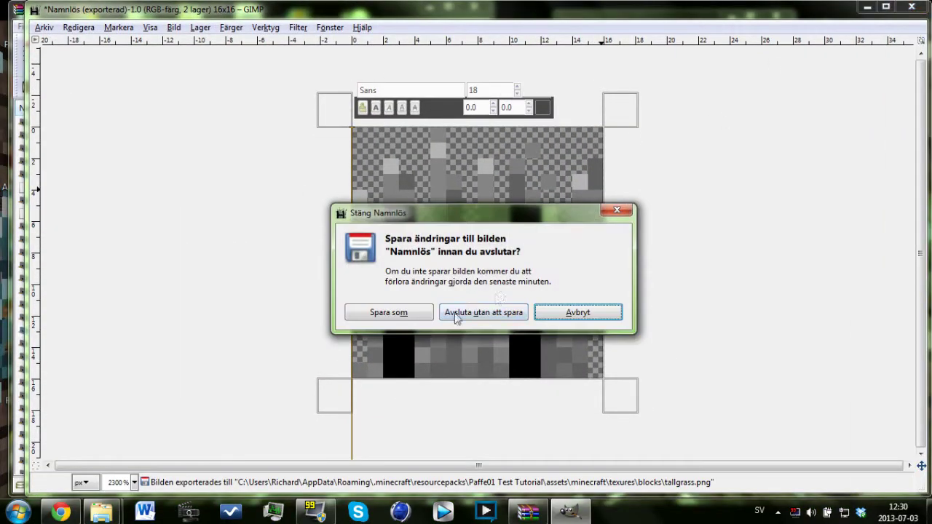
click(484, 311)
click(915, 6)
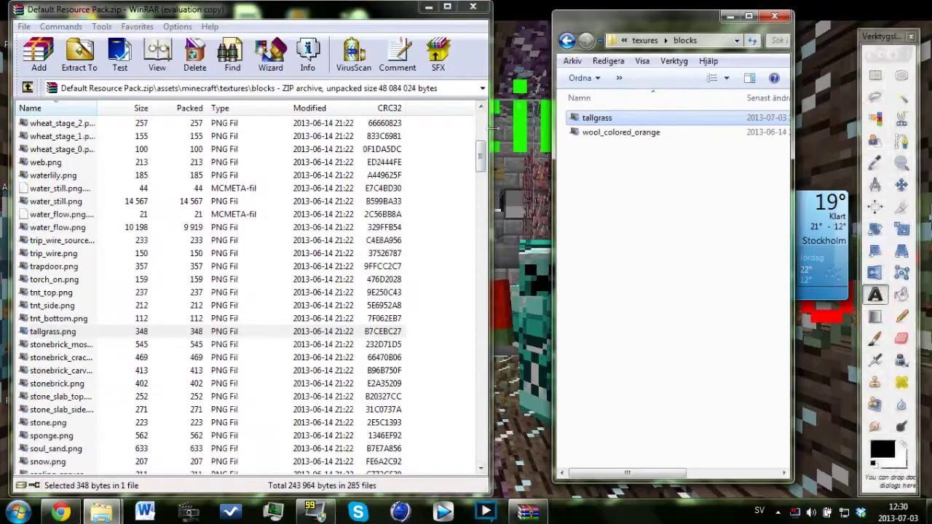
Open the edited tallgrass image from the new pack's blocks folder in the image viewer to check it
double_click(644, 119)
scroll(473, 255, down, 5)
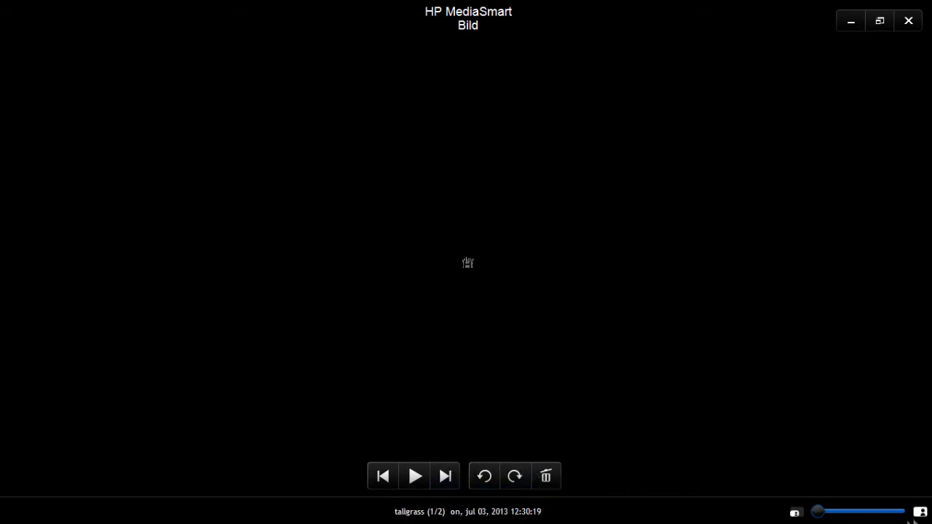
Enlarge the tallgrass image in the viewer to inspect the edit, and close the viewer
drag(822, 511, 885, 511)
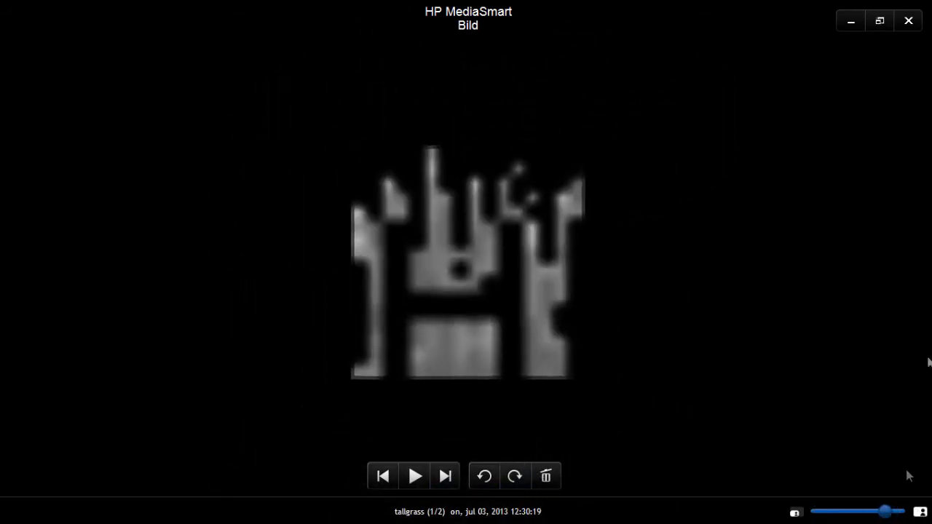
click(910, 21)
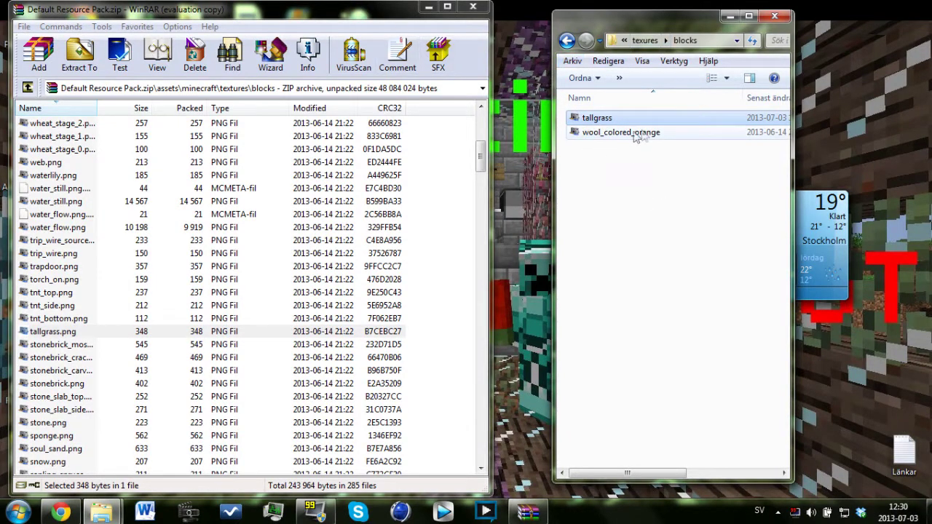
Copy sponge.png from the default pack's blocks folder in the archive into the new pack's blocks folder
click(66, 463)
scroll(98, 441, down, 3)
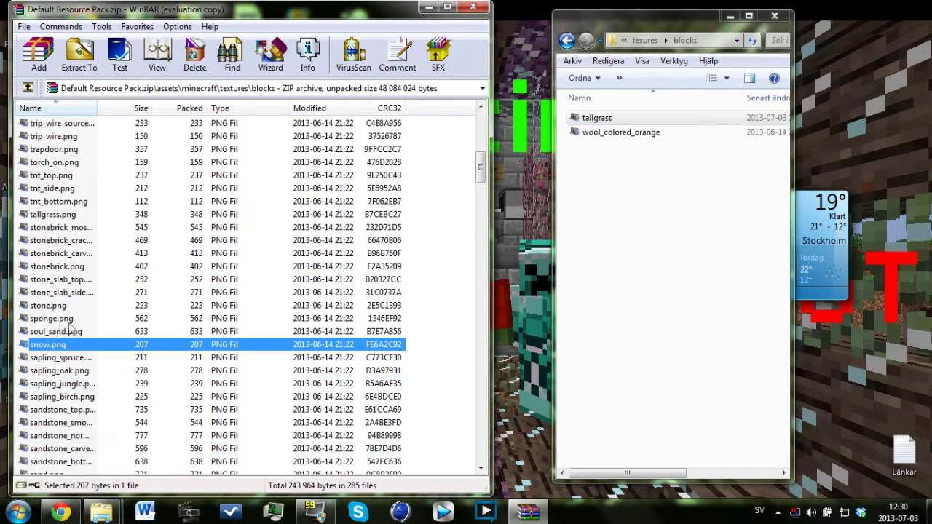
drag(76, 321, 116, 318)
drag(582, 257, 583, 256)
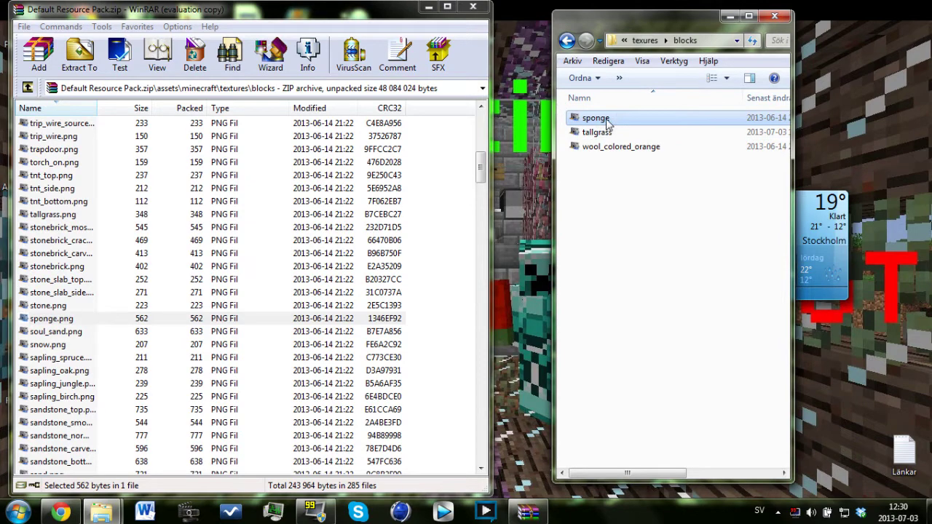
Open the new pack's sponge image in GIMP and enlarge it for editing
right_click(608, 123)
key(Escape)
double_click(704, 110)
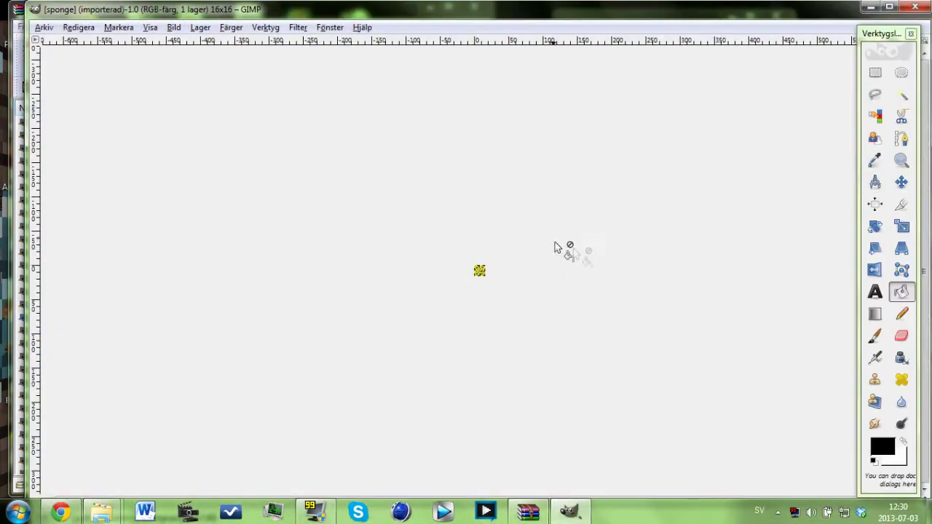
click(901, 161)
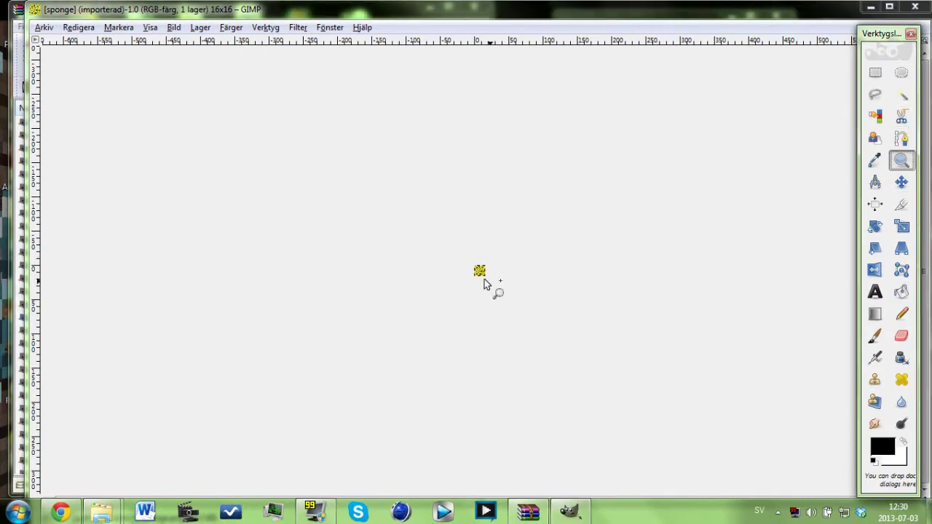
scroll(487, 284, up, 9)
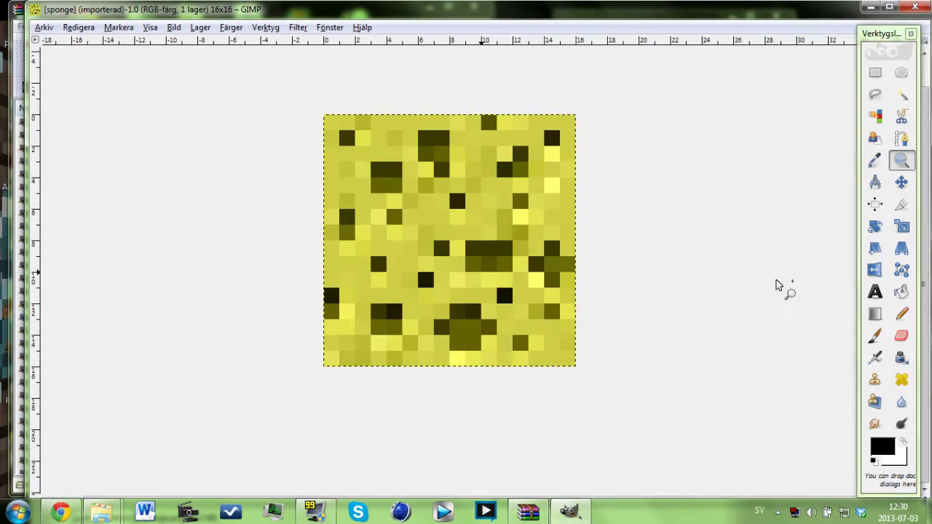
Try a black Paintbrush dab on the sponge texture and switch to the Pencil tool
click(875, 335)
click(508, 242)
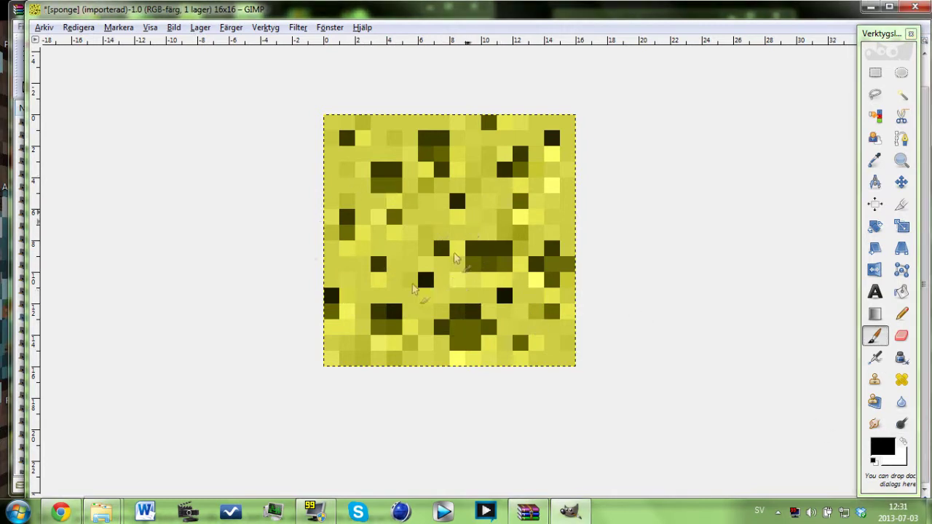
click(902, 313)
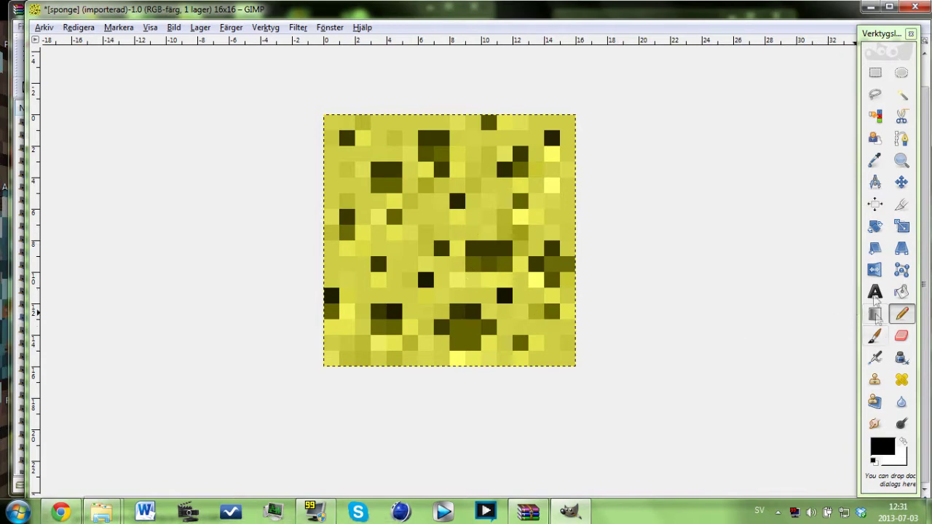
click(902, 313)
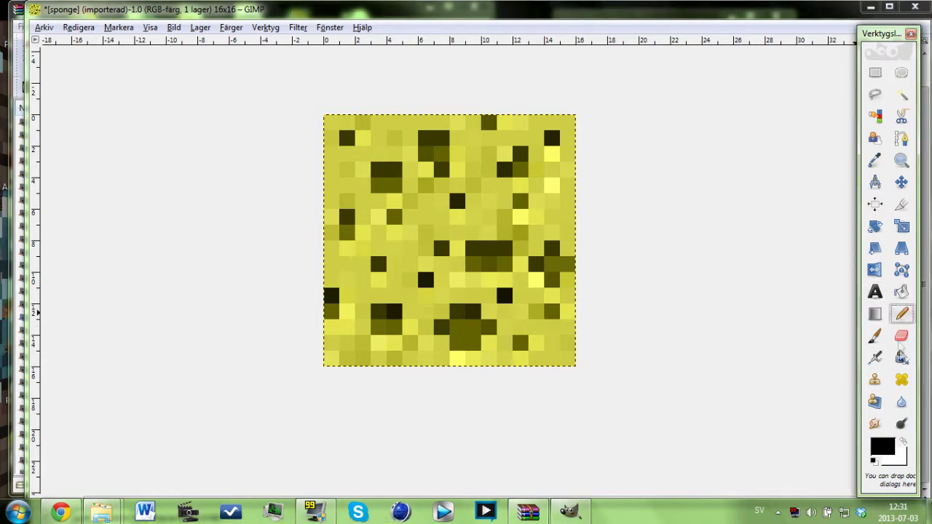
Set the foreground color to red from the saved color swatches
click(883, 446)
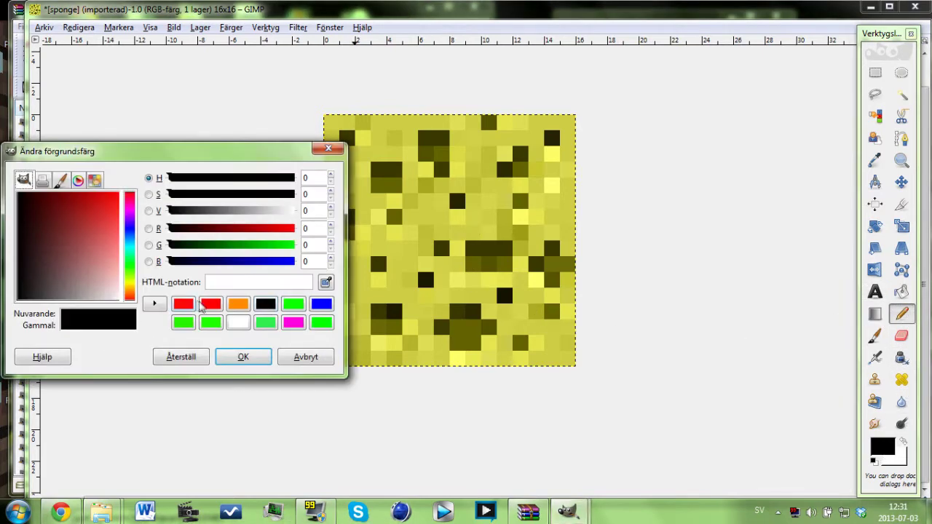
click(211, 303)
click(243, 357)
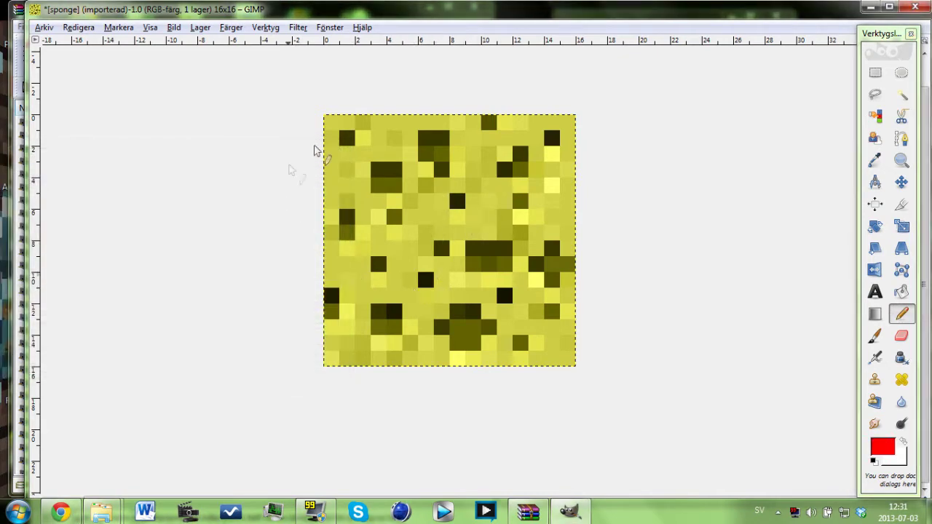
Reduce the Pencil tool's brush size to 1.62 and close the tool options
double_click(902, 314)
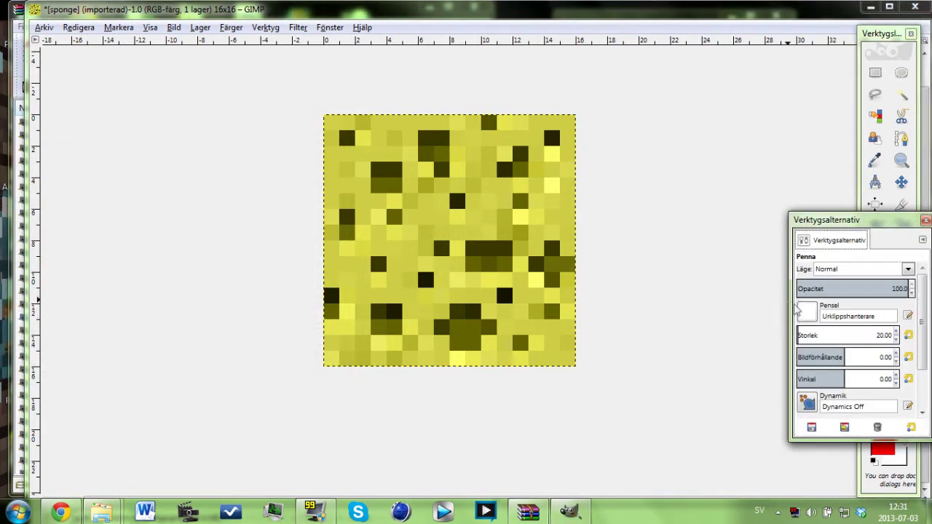
click(895, 340)
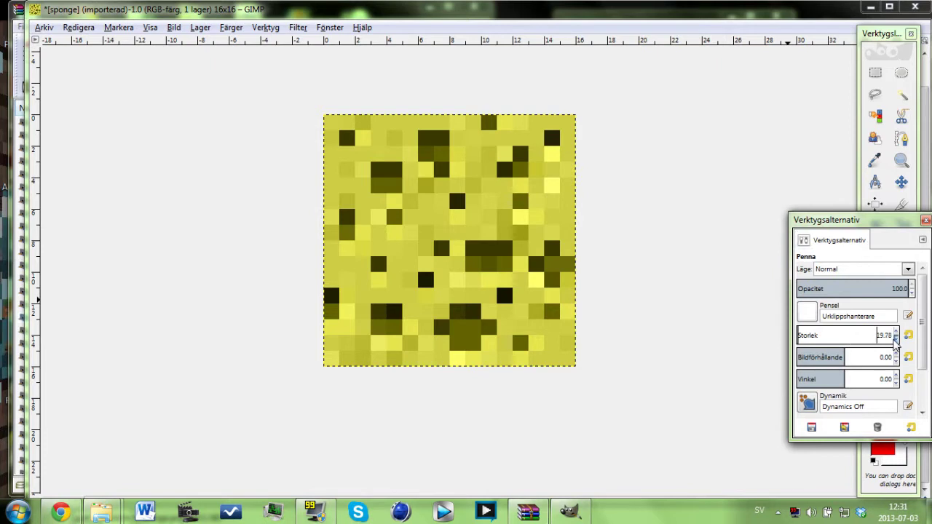
click(900, 345)
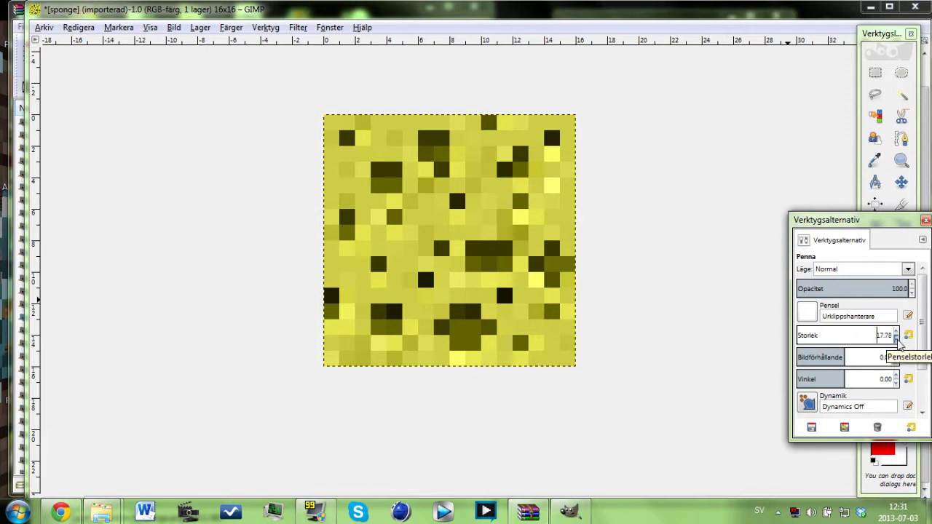
click(897, 340)
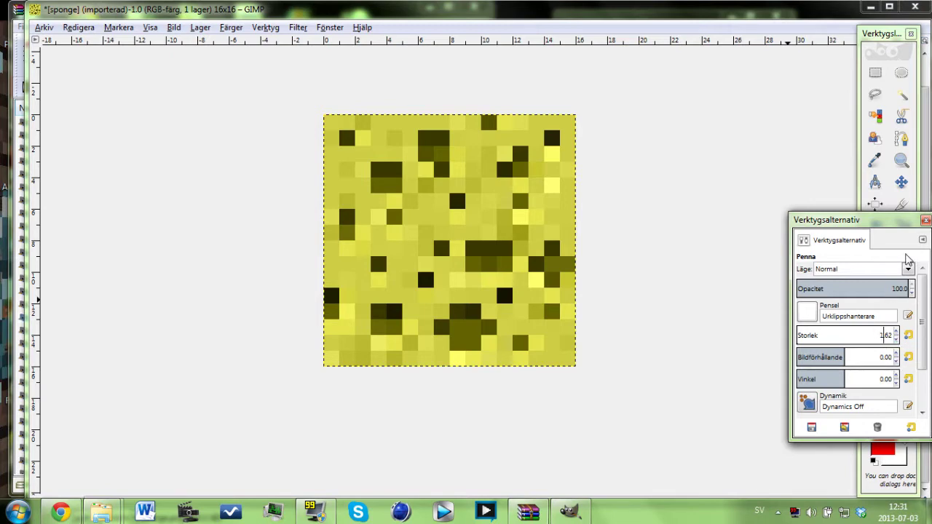
drag(877, 220, 854, 215)
click(901, 215)
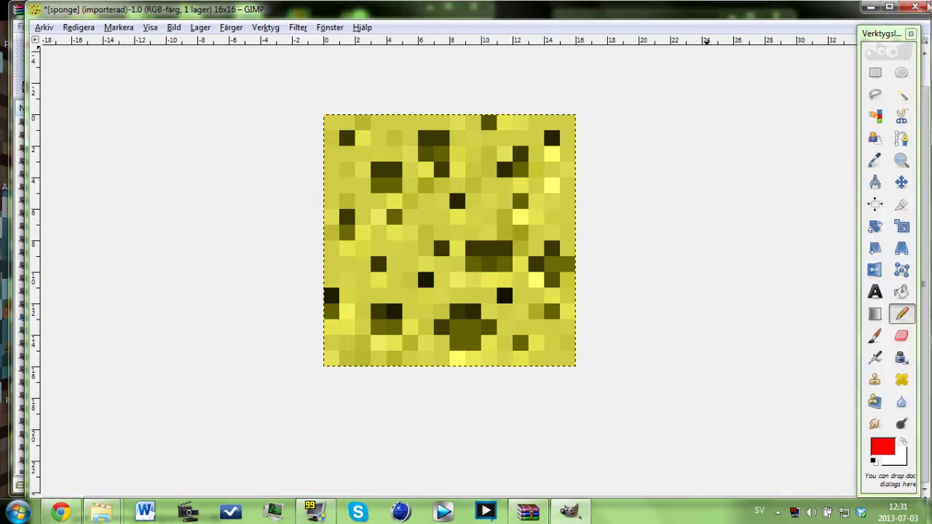
Add a red "7" in Sans size 18 over the sponge image, with its text box enlarged to cover the canvas
click(875, 291)
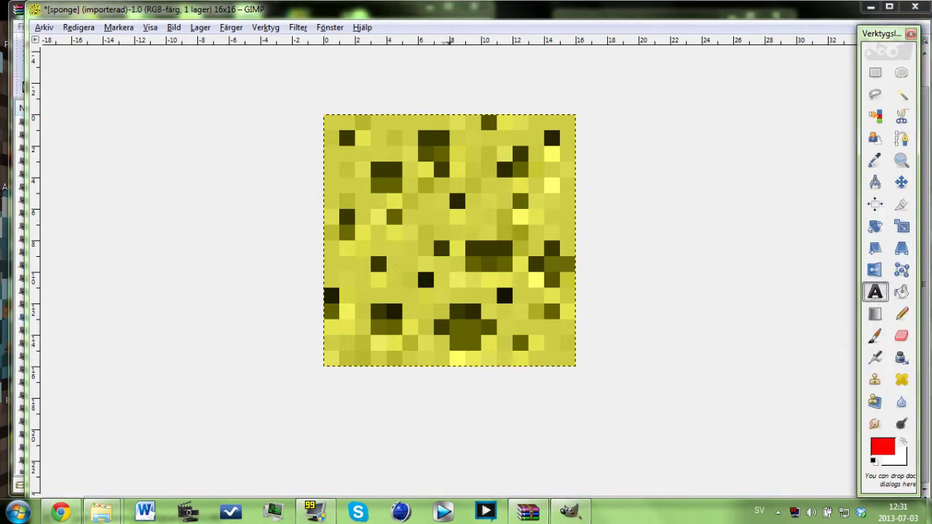
drag(355, 146, 546, 321)
text(7)
drag(480, 320, 498, 366)
drag(543, 276, 610, 277)
drag(335, 260, 301, 260)
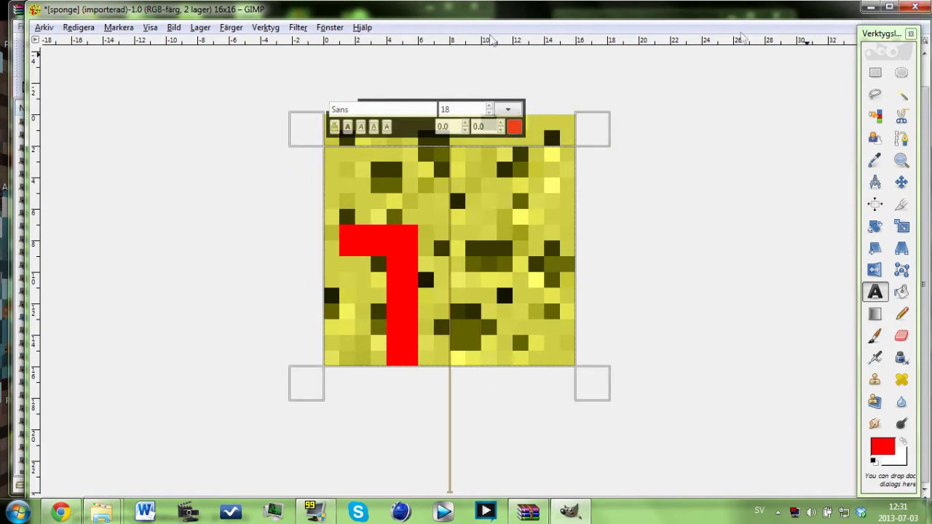
Export the edited image as sponge.png into the new pack's blocks folder, overwriting the existing file
click(55, 26)
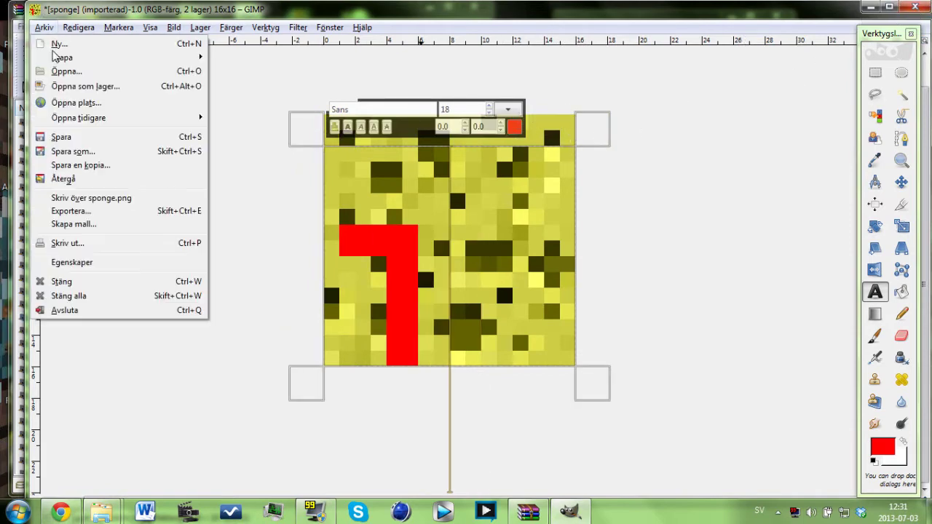
click(95, 217)
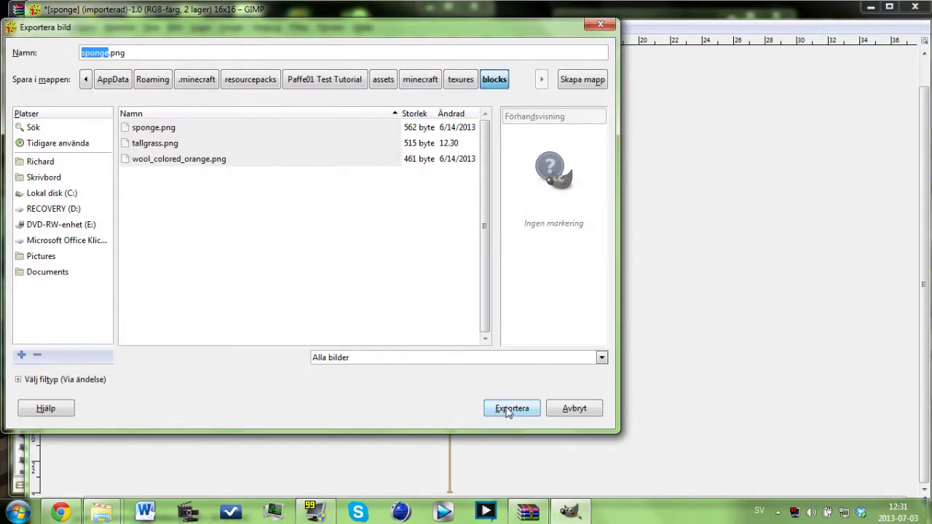
click(510, 408)
click(343, 288)
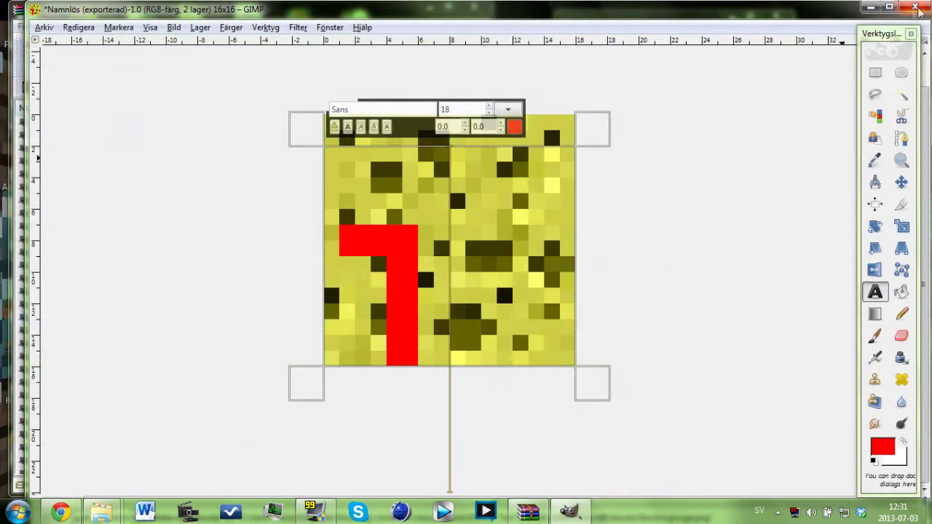
Close the sponge image without saving the project and exit GIMP
click(914, 6)
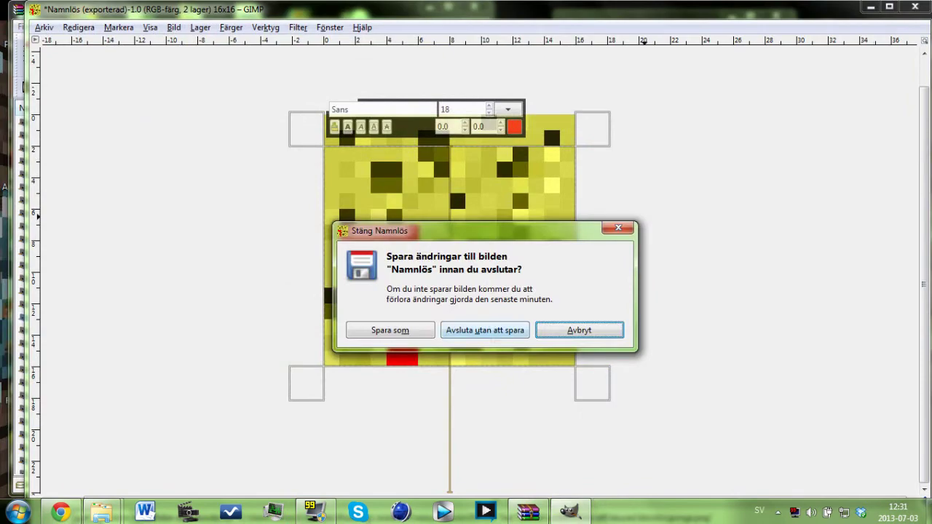
click(485, 327)
click(914, 8)
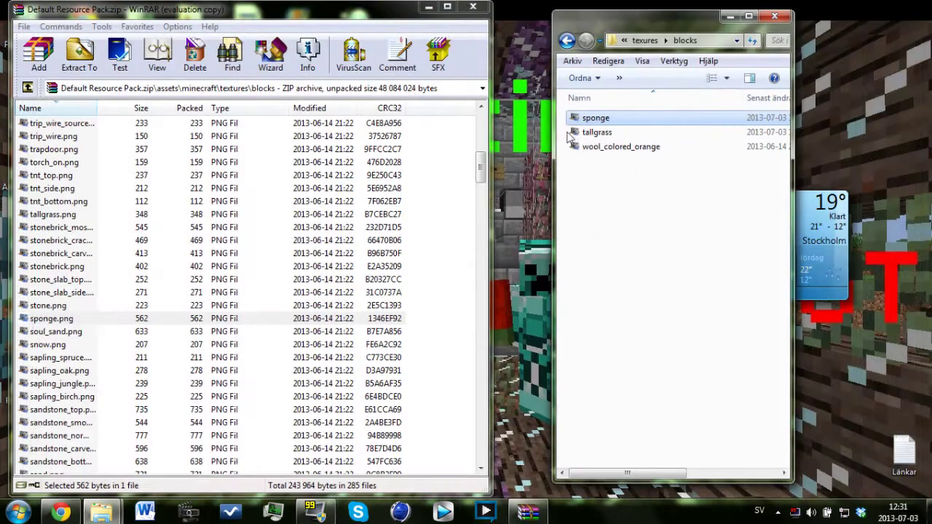
Go up to the assets\minecraft folder in both the default pack archive and the new pack
click(28, 87)
click(27, 88)
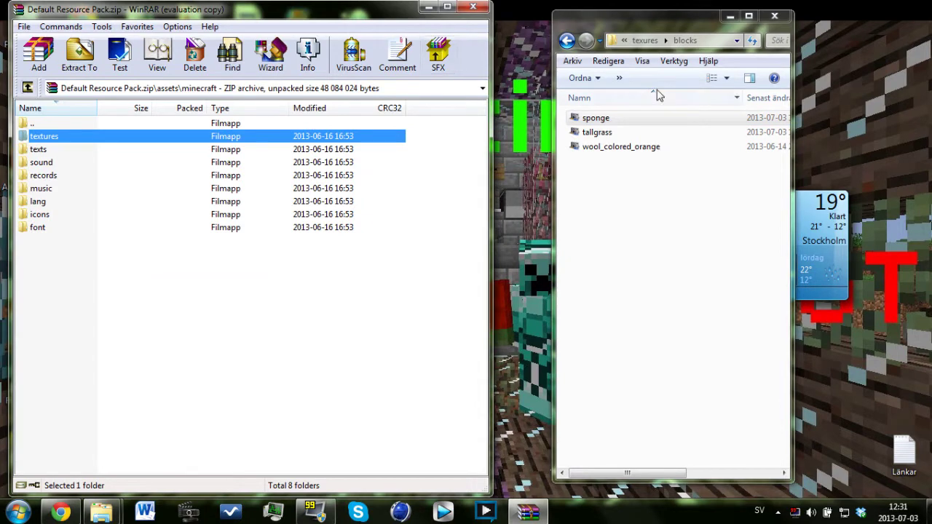
click(642, 40)
click(640, 40)
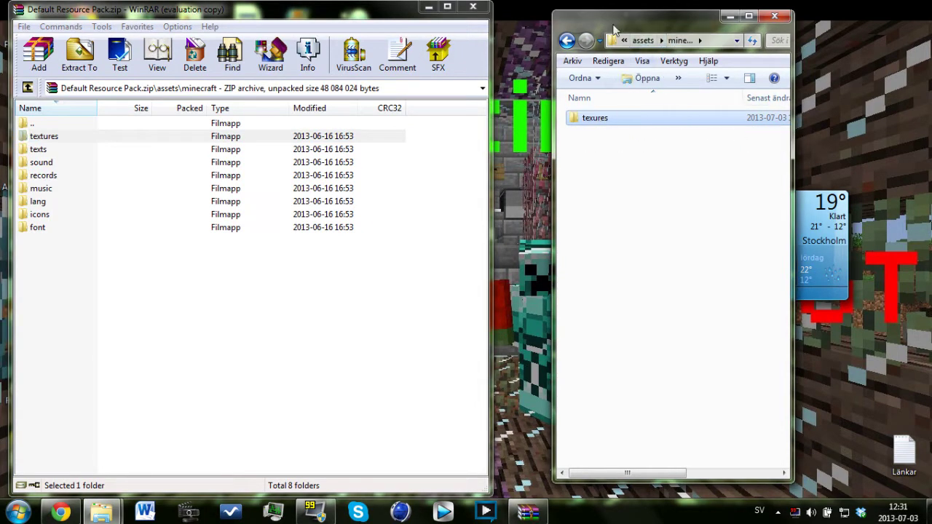
click(642, 40)
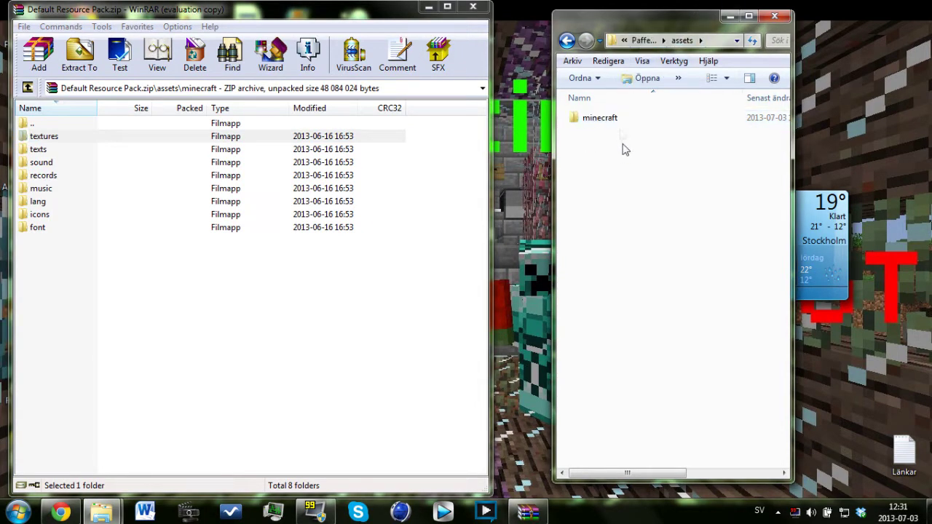
double_click(624, 118)
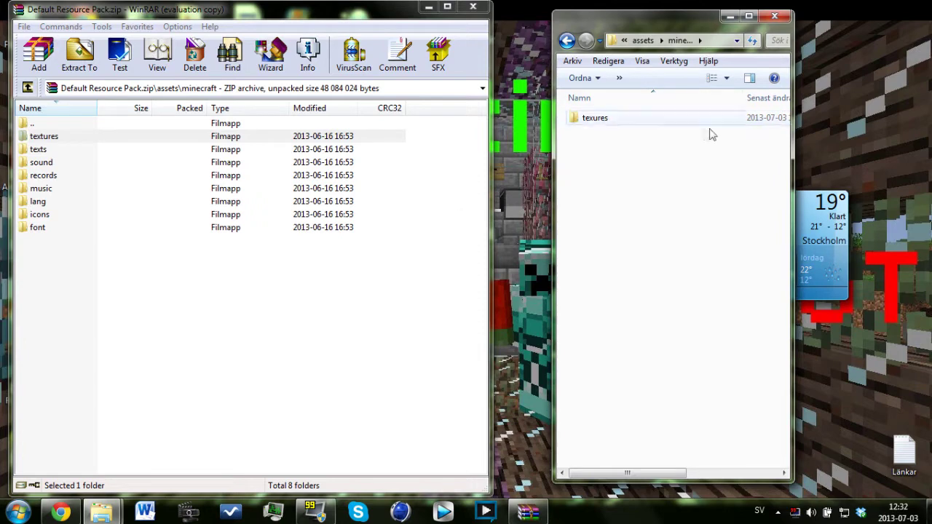
Create a folder named "sound" in the new pack's minecraft folder, matching the default pack's structure
click(46, 167)
right_click(577, 167)
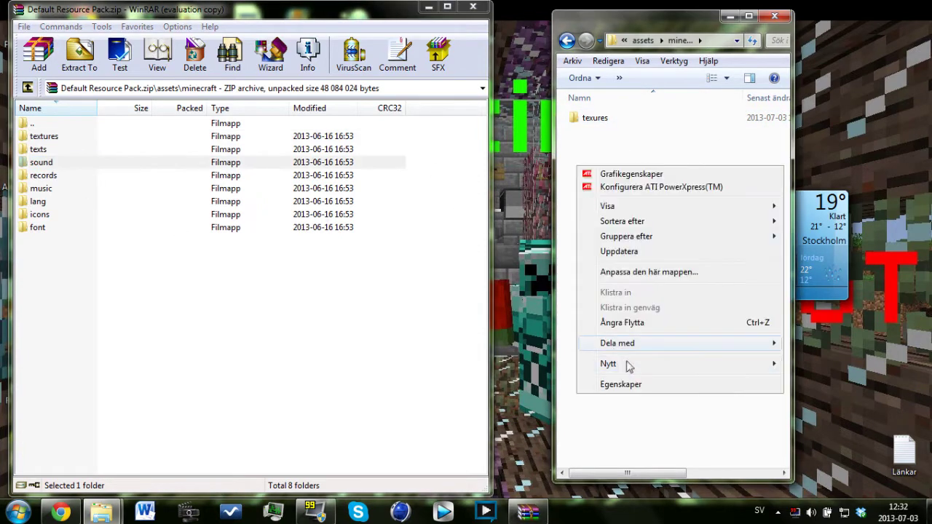
mouse_move(728, 364)
click(873, 364)
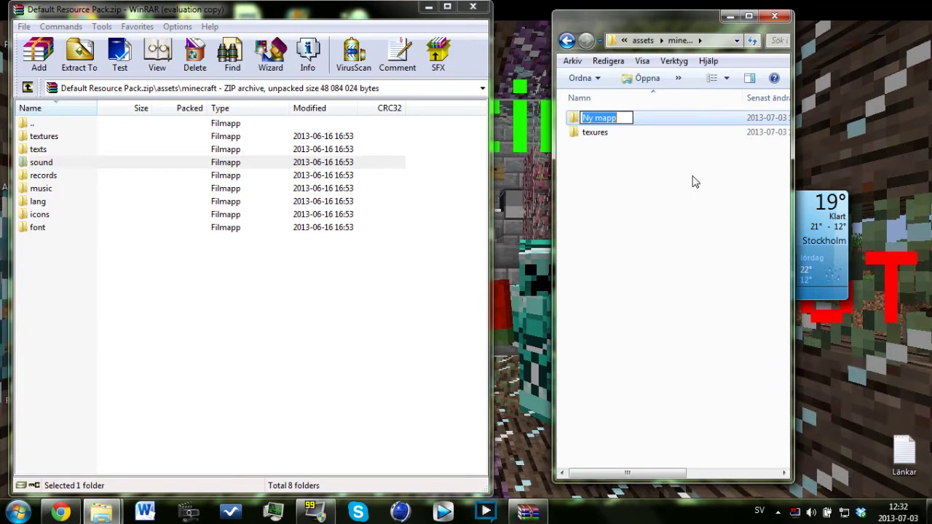
text(sound)
click(681, 172)
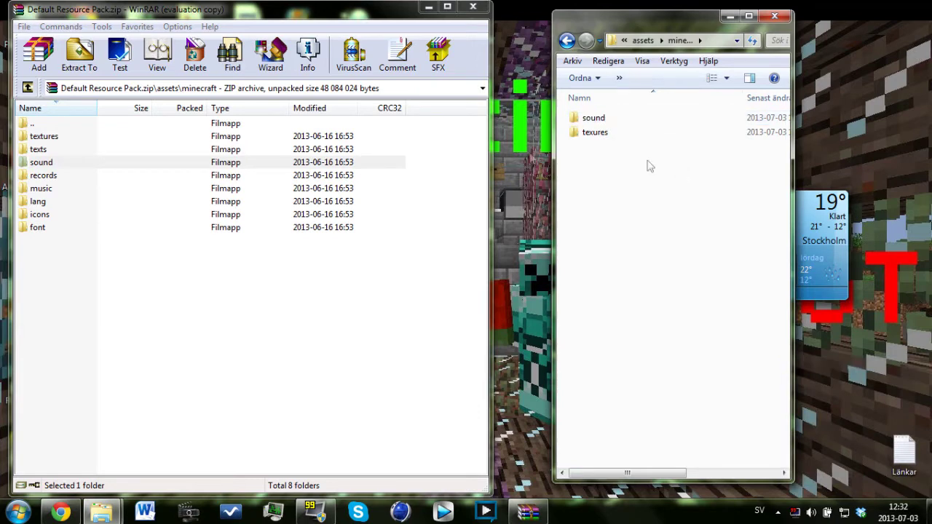
Open the sound folder in both the archive and the new pack, and look inside the archive's minecart sound folder
double_click(36, 163)
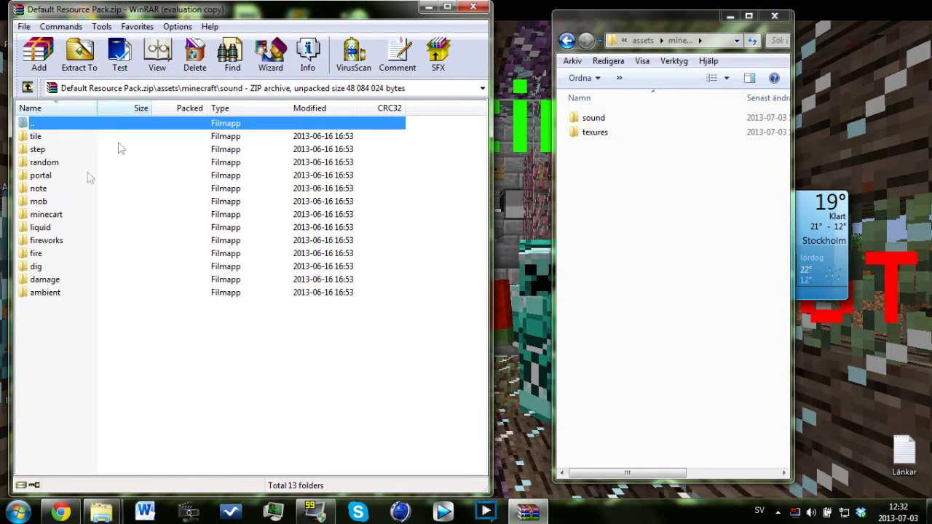
click(599, 118)
double_click(599, 119)
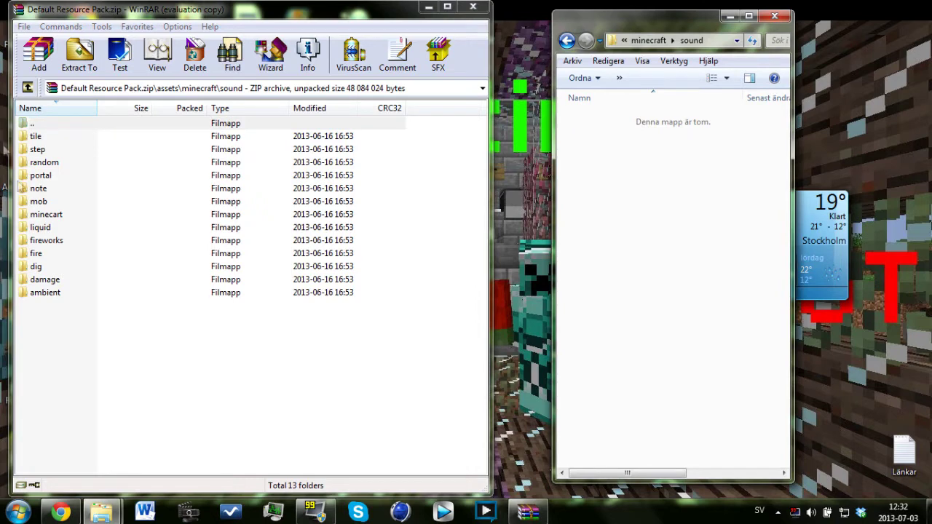
double_click(62, 215)
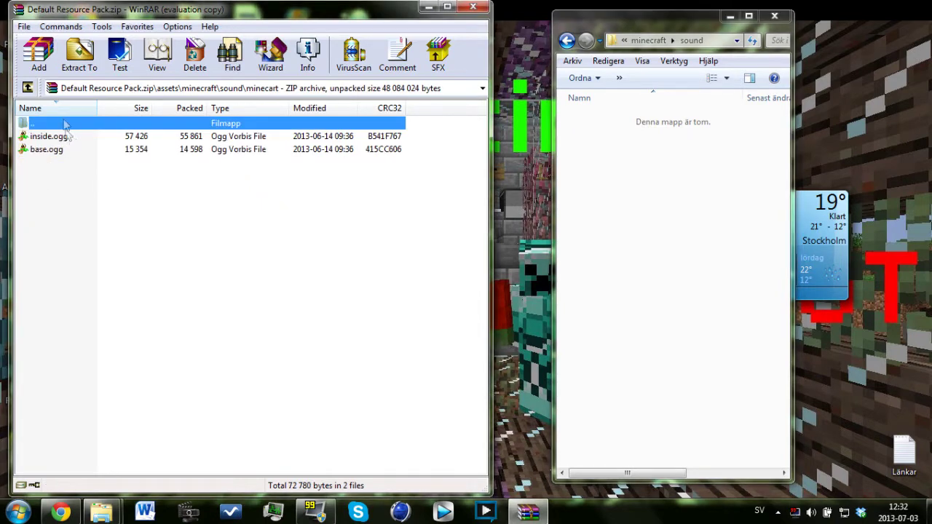
click(28, 88)
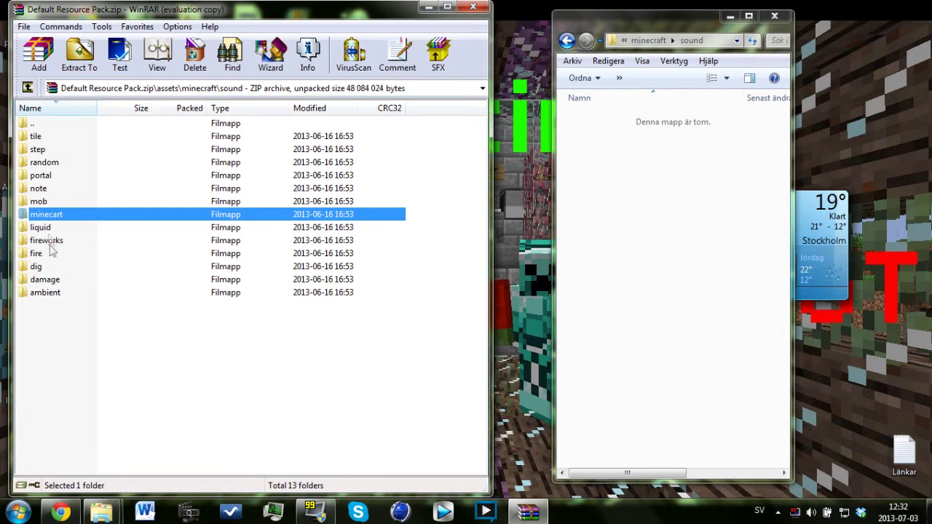
Look through the random, ambient, damage and fire folders inside the default pack archive's sound folder
double_click(50, 169)
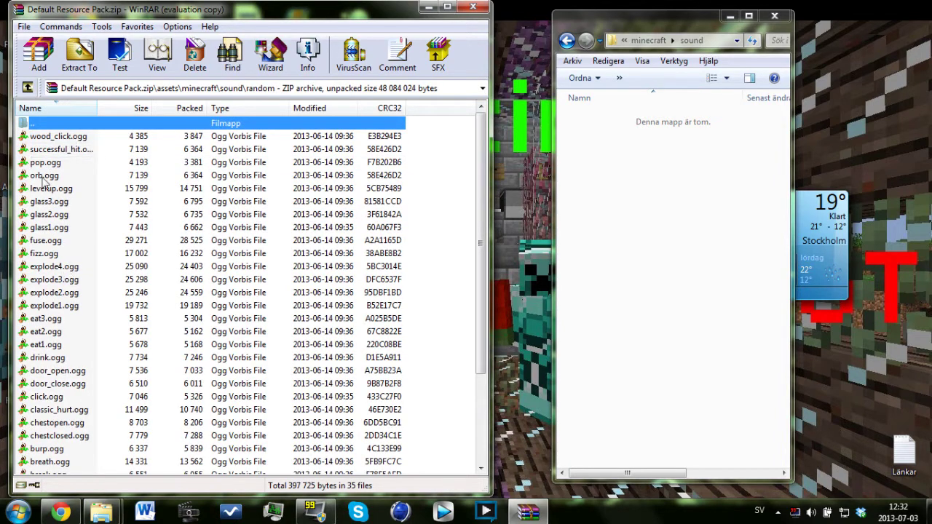
click(28, 89)
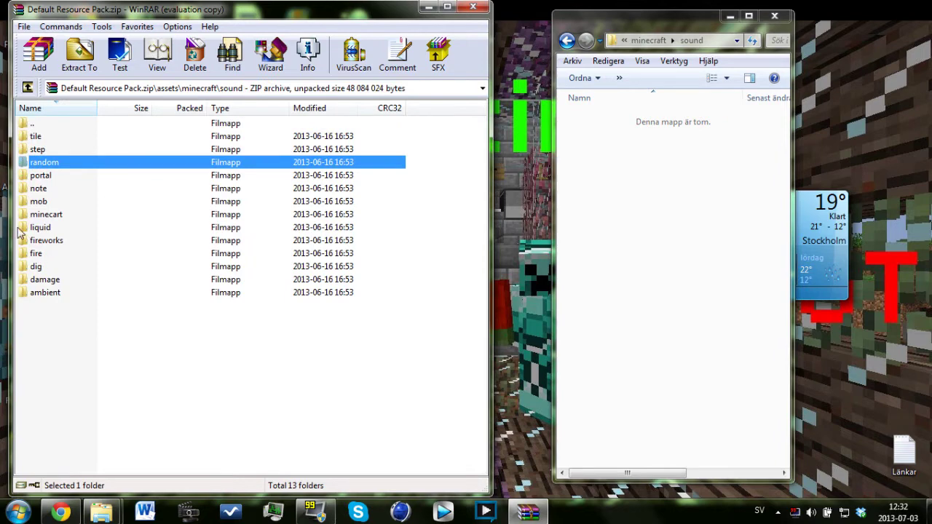
double_click(83, 295)
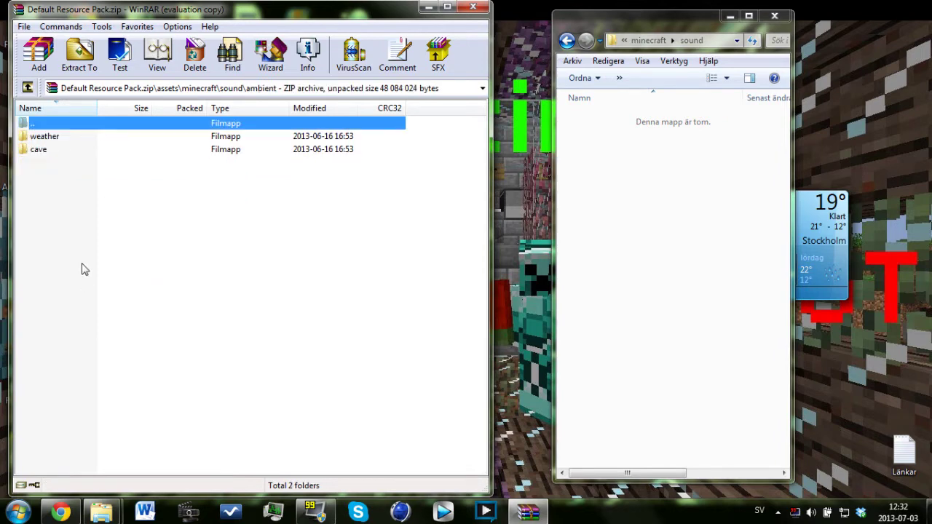
click(29, 87)
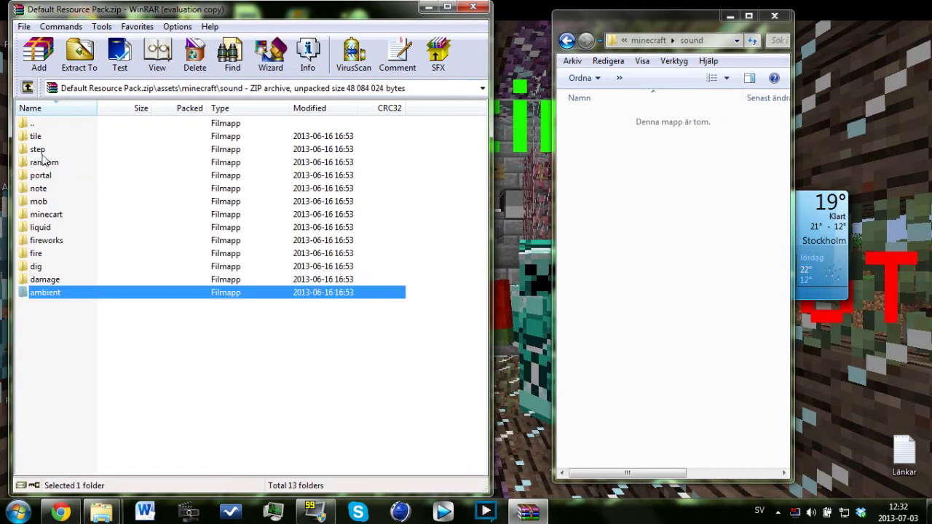
double_click(51, 281)
click(28, 88)
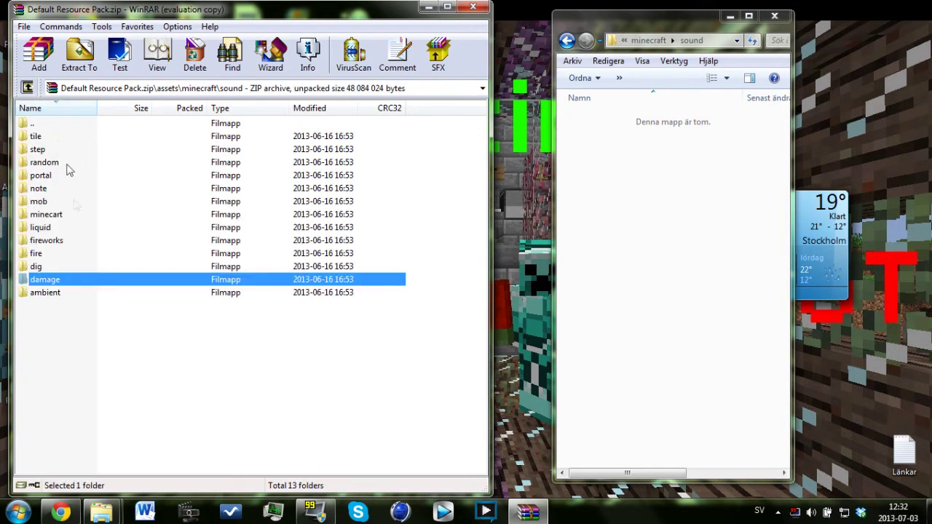
double_click(40, 253)
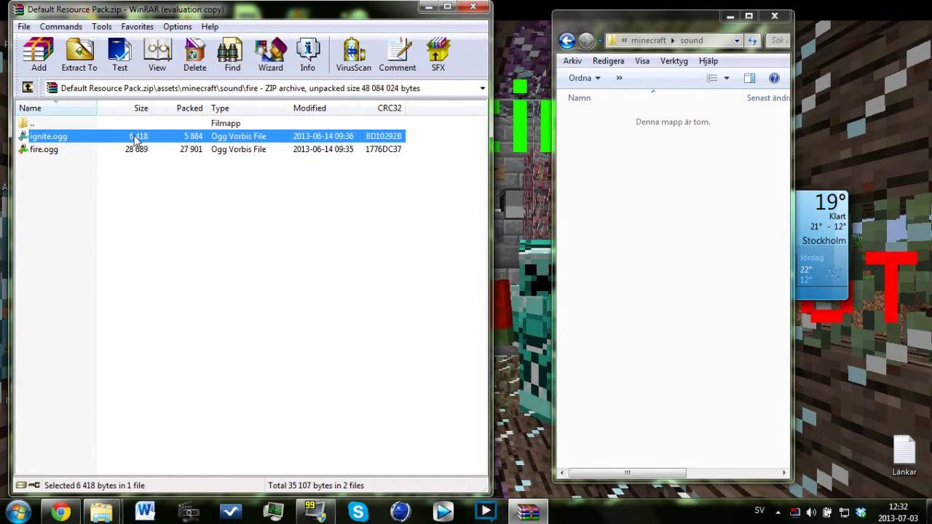
click(28, 88)
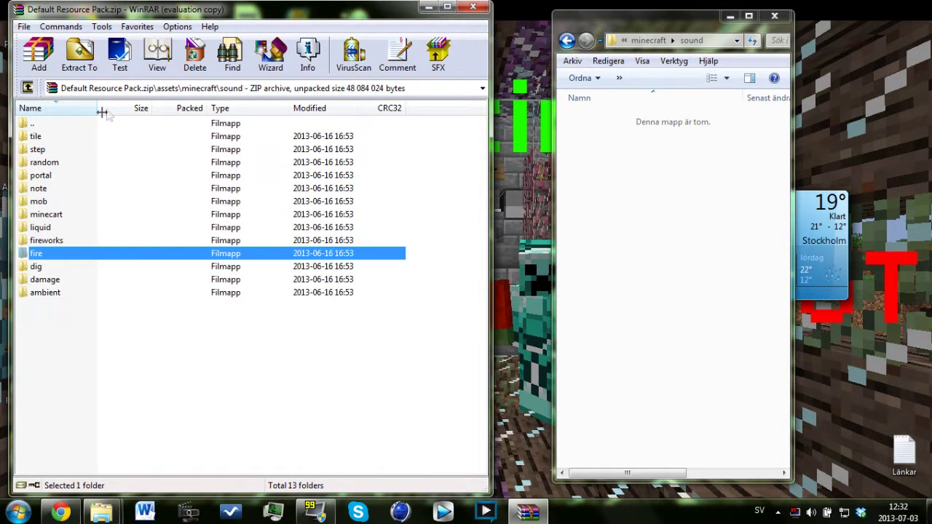
Create a folder named "fire" in the new pack's sound folder
right_click(654, 148)
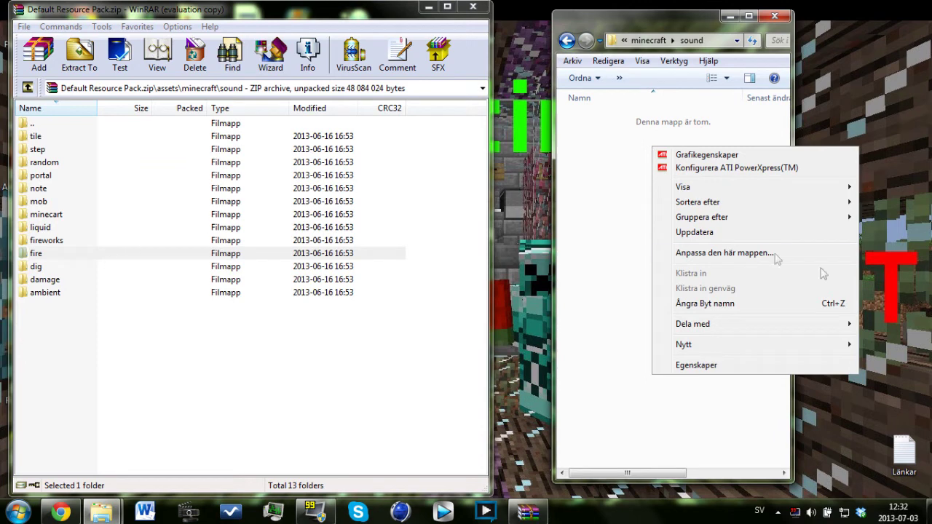
mouse_move(699, 344)
click(539, 344)
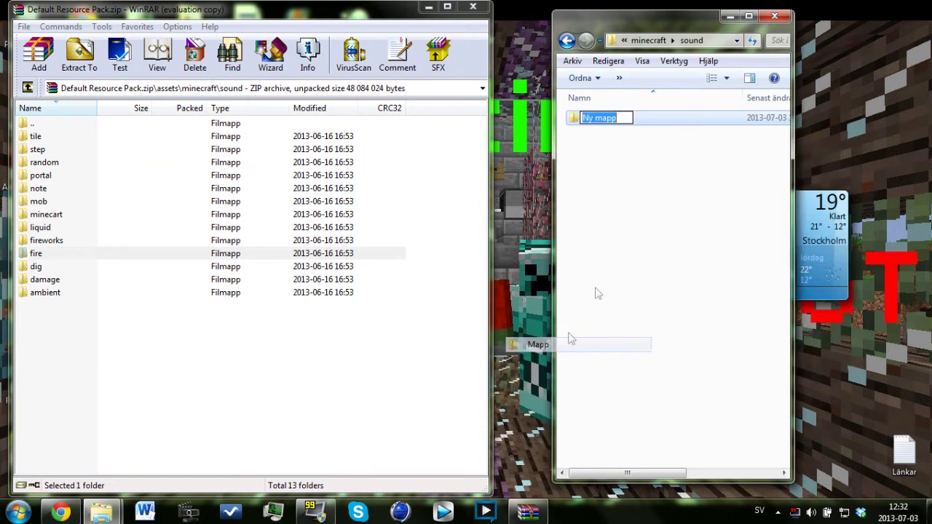
text(fire)
click(614, 242)
Open the fire folder in both the new pack and the default pack archive
double_click(587, 117)
drag(35, 254, 40, 264)
double_click(40, 257)
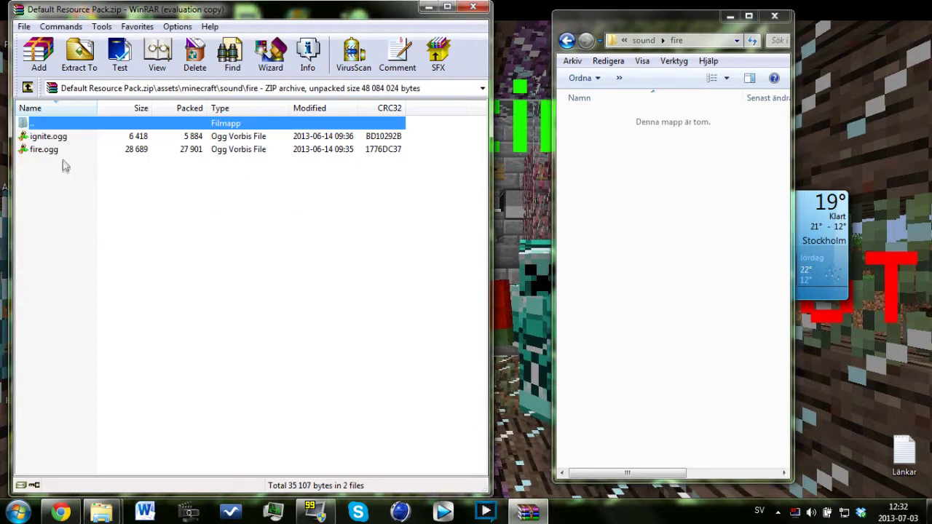